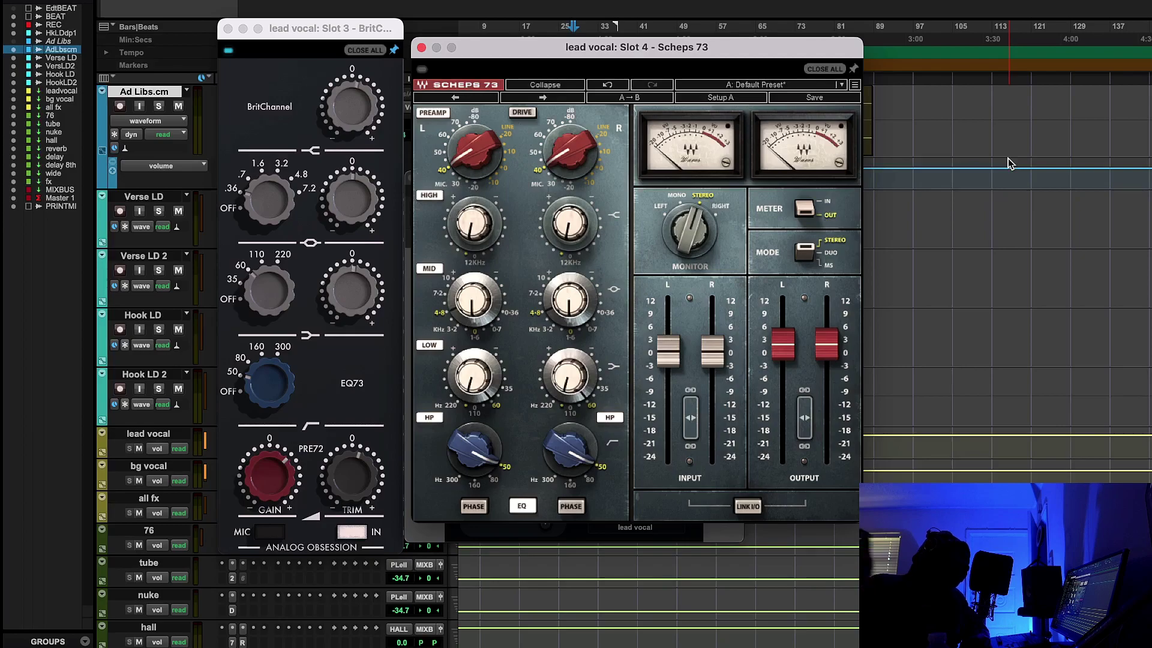
- Close the lead vocal's BritChannel, Scheps 73 and StudioRack windows
{"action": "left_click", "coordinate": [228, 29]}
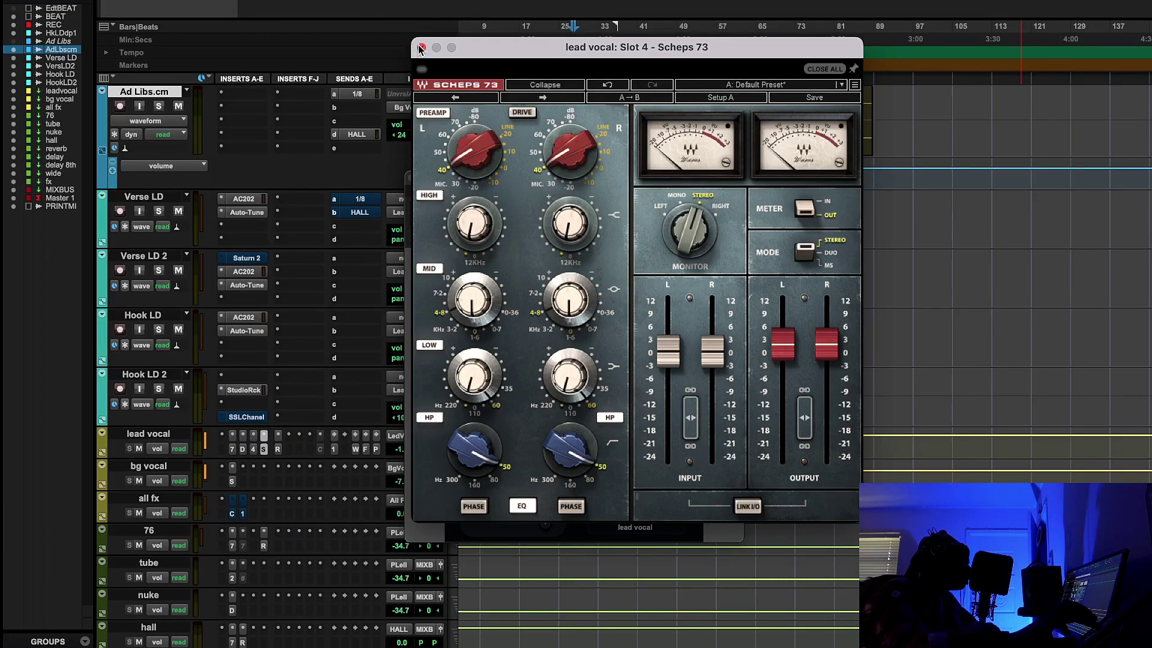
{"action": "left_click", "coordinate": [421, 48]}
{"action": "key", "text": "space"}
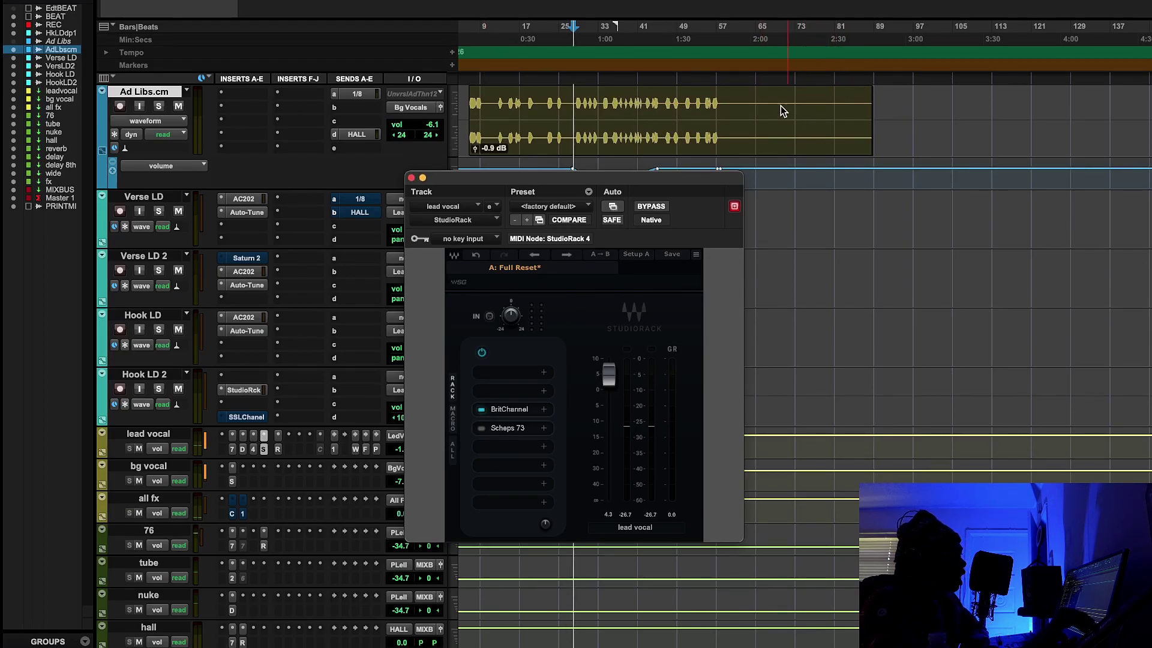
{"action": "key", "text": "space"}
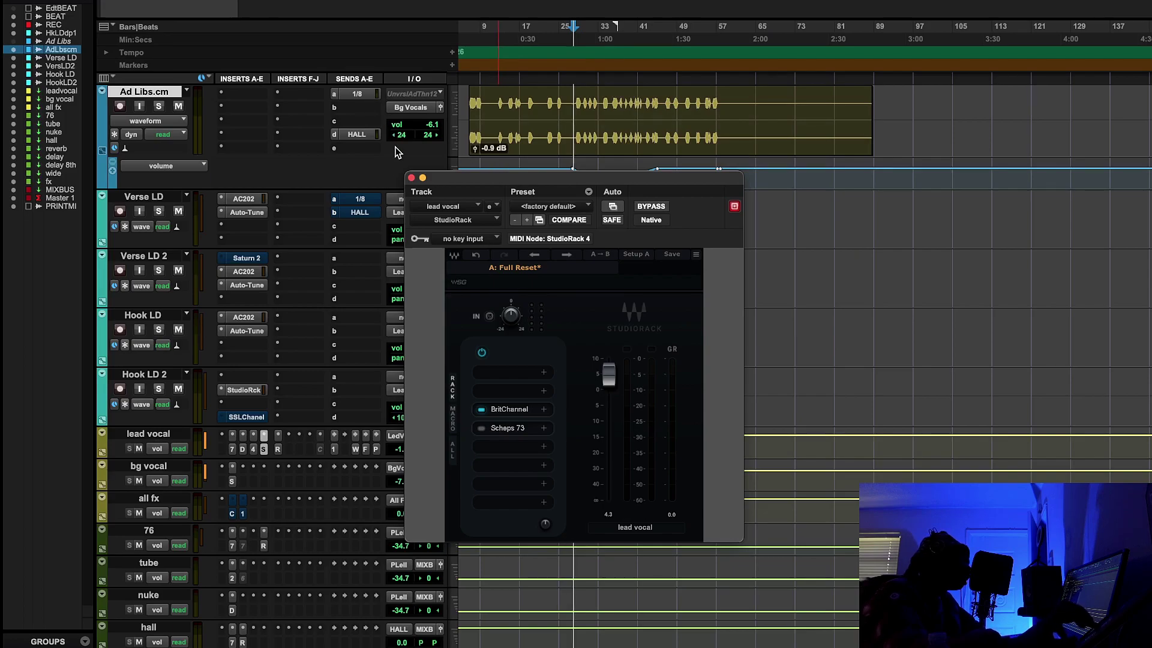
{"action": "left_click", "coordinate": [411, 178]}
- Play the session from about bar 5, just before the ad libs clip, and stop after listening to the mix
{"action": "scroll", "coordinate": [574, 266], "scroll_direction": "up", "scroll_amount": 3}
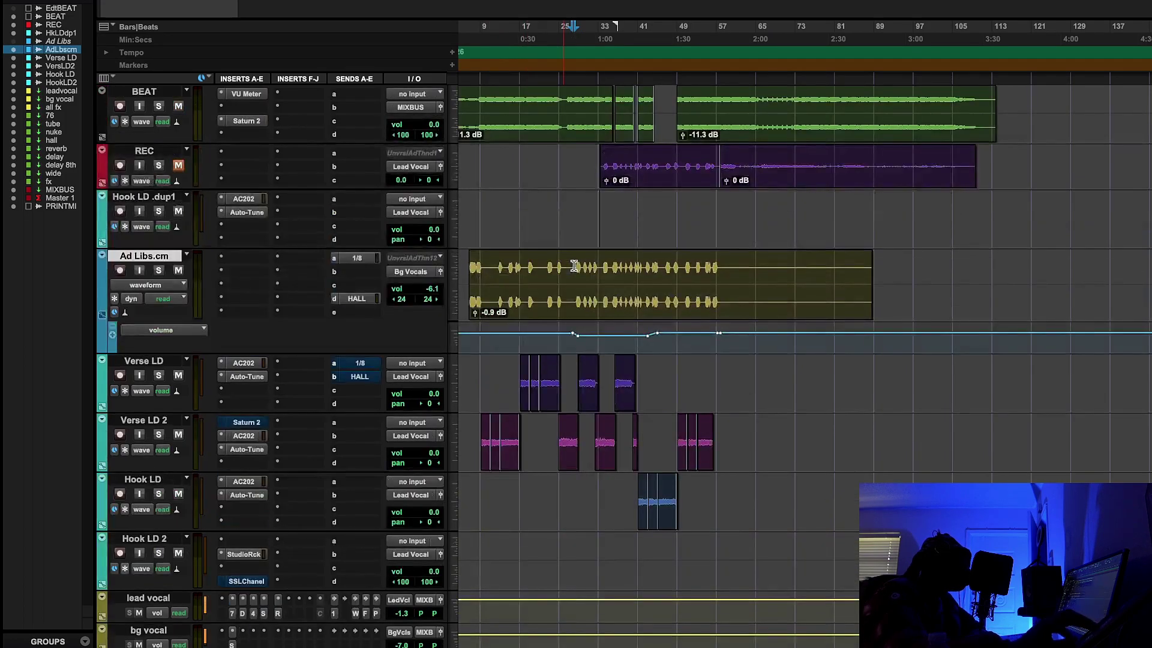
{"action": "scroll", "coordinate": [575, 266], "scroll_direction": "left", "scroll_amount": 2}
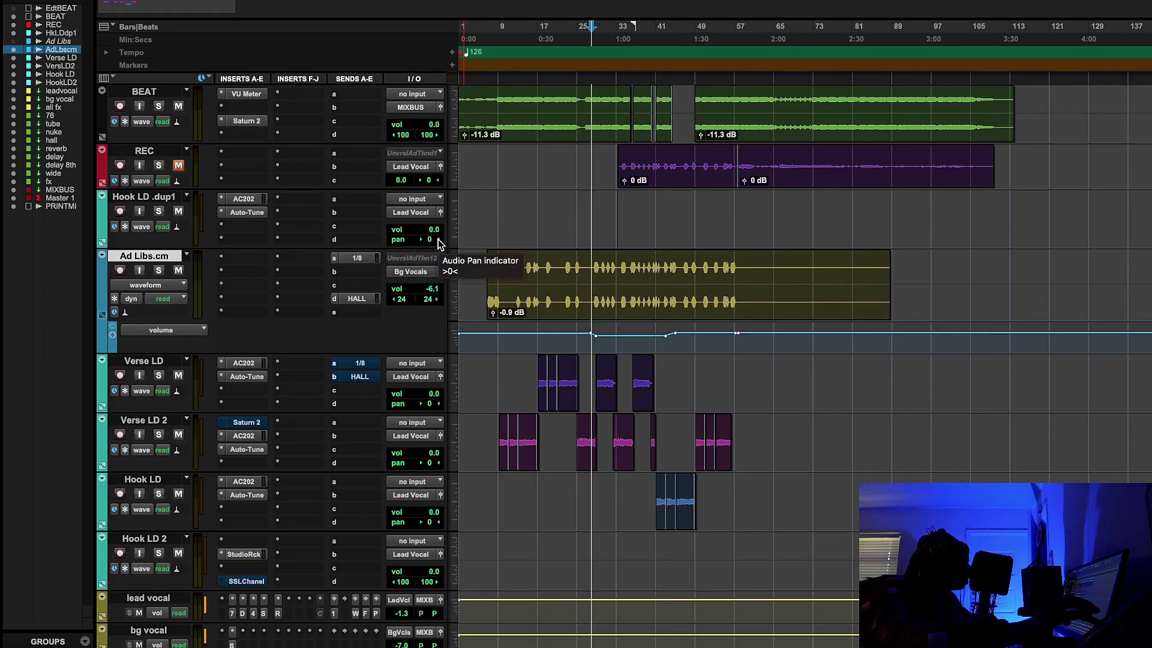
{"action": "left_click", "coordinate": [484, 35]}
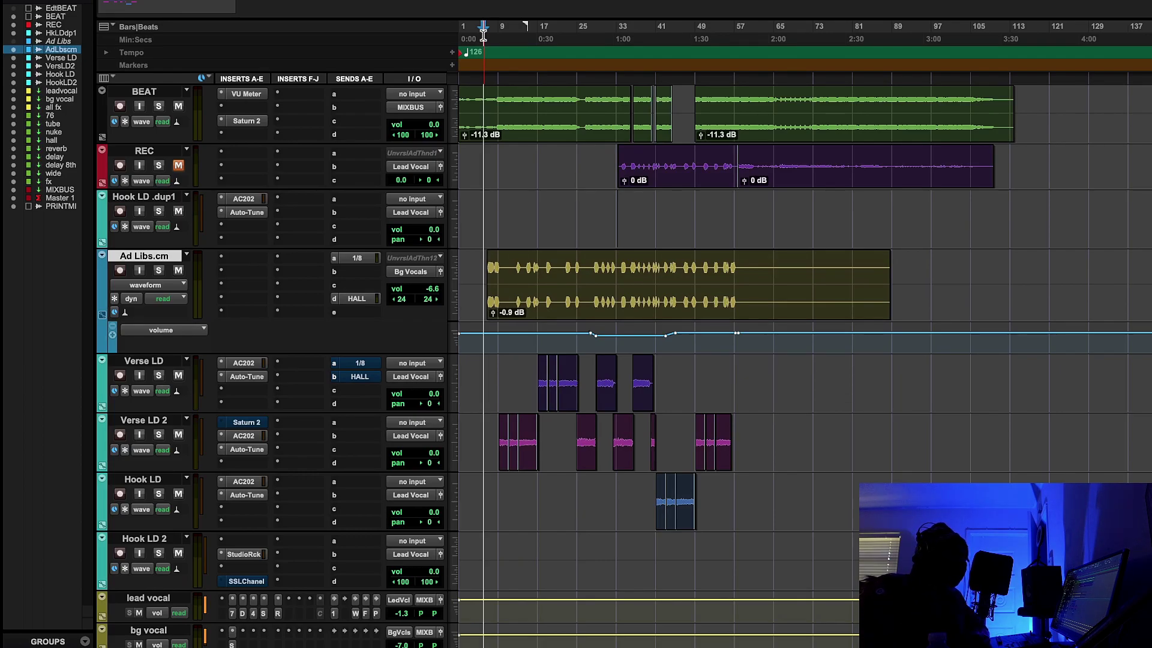
{"action": "key", "text": "space"}
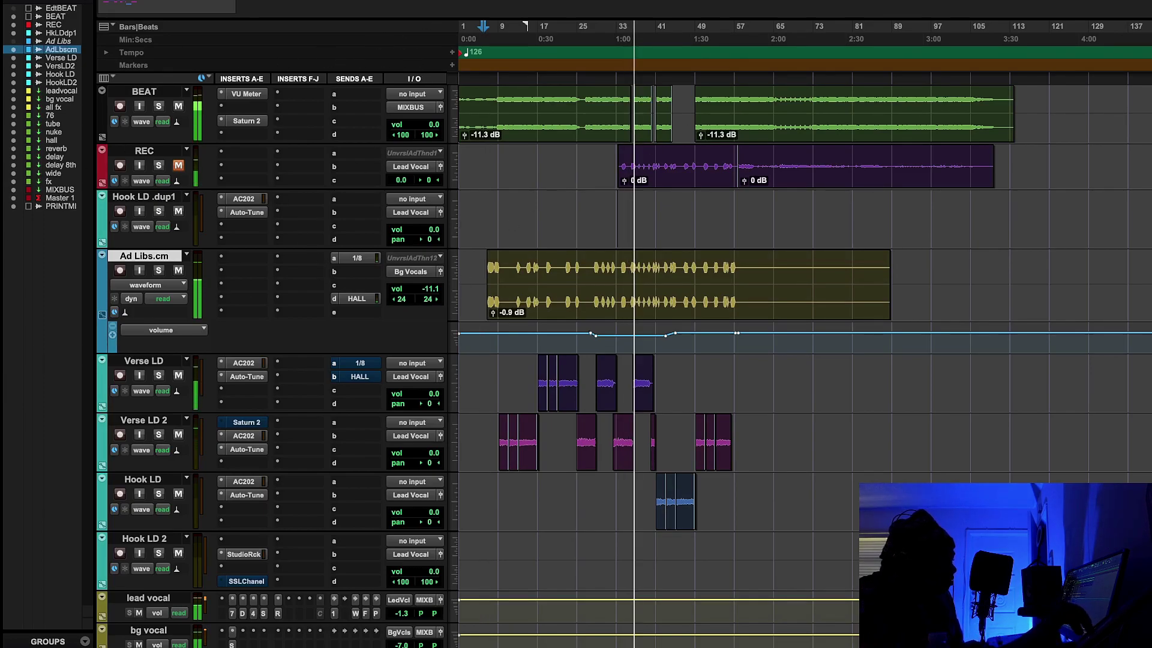
{"action": "key", "text": "space"}
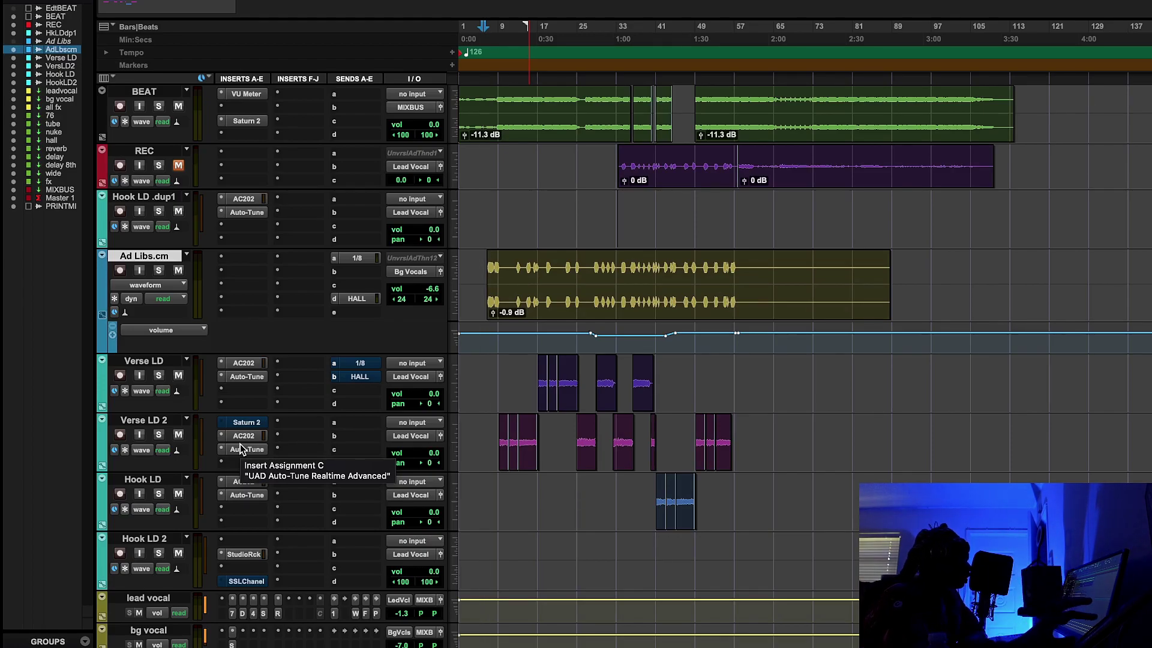
- Review the first three inserts on the lead vocal bus, including the C4 multiband processor, opening and closing each one
{"action": "left_click", "coordinate": [233, 613]}
{"action": "left_click", "coordinate": [232, 613]}
{"action": "left_click", "coordinate": [243, 613]}
{"action": "left_click", "coordinate": [244, 612]}
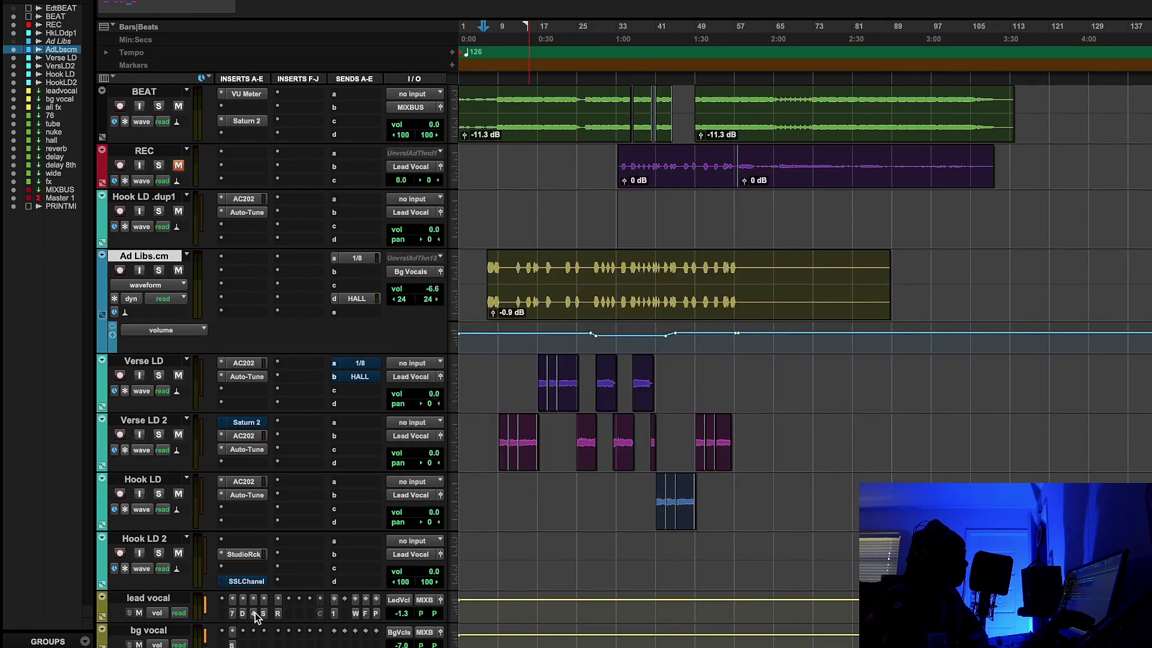
{"action": "left_click", "coordinate": [252, 613]}
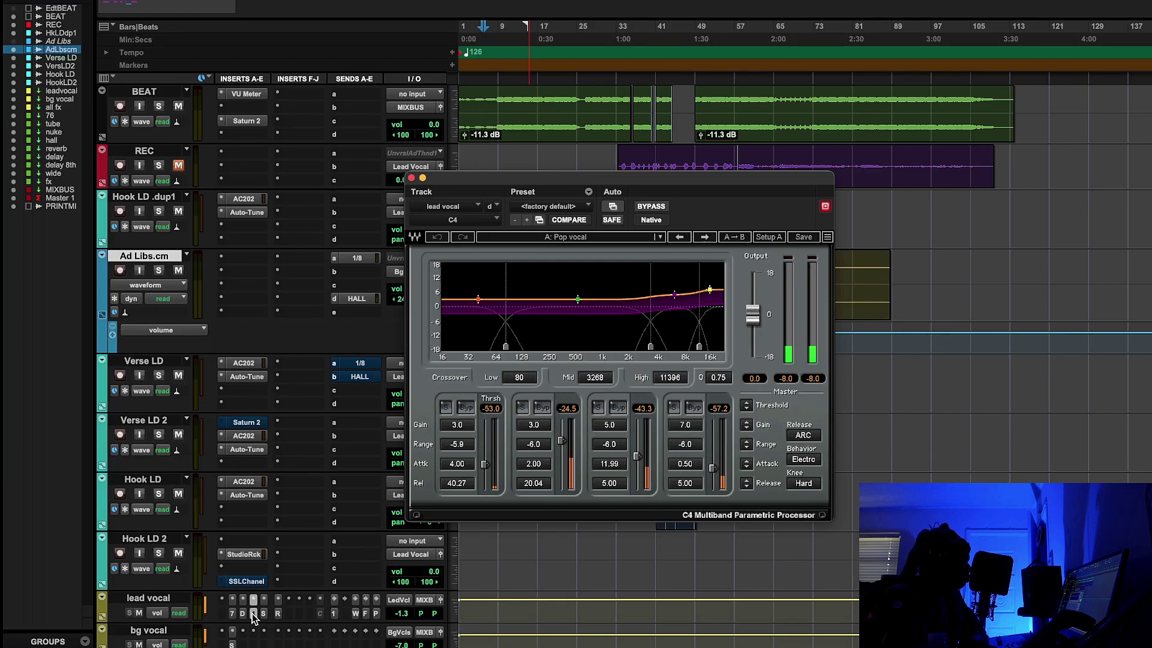
{"action": "left_click", "coordinate": [252, 613]}
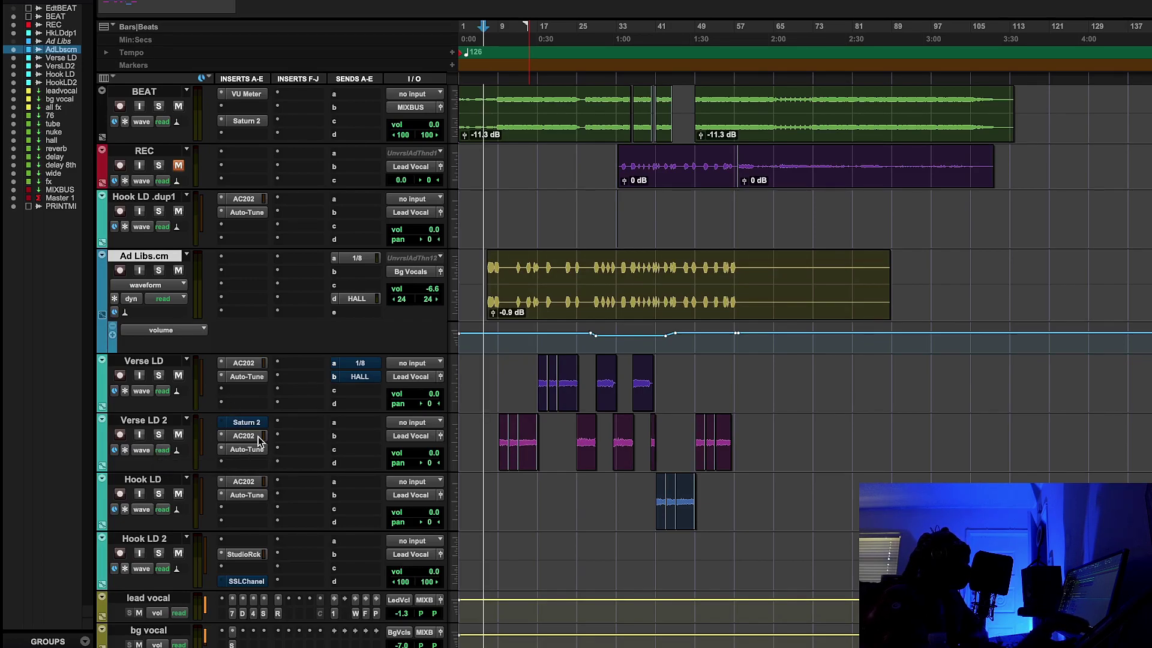
- Open the StudioRack insert on the lead vocal bus and show its BritChannel plugin
{"action": "left_click", "coordinate": [263, 614]}
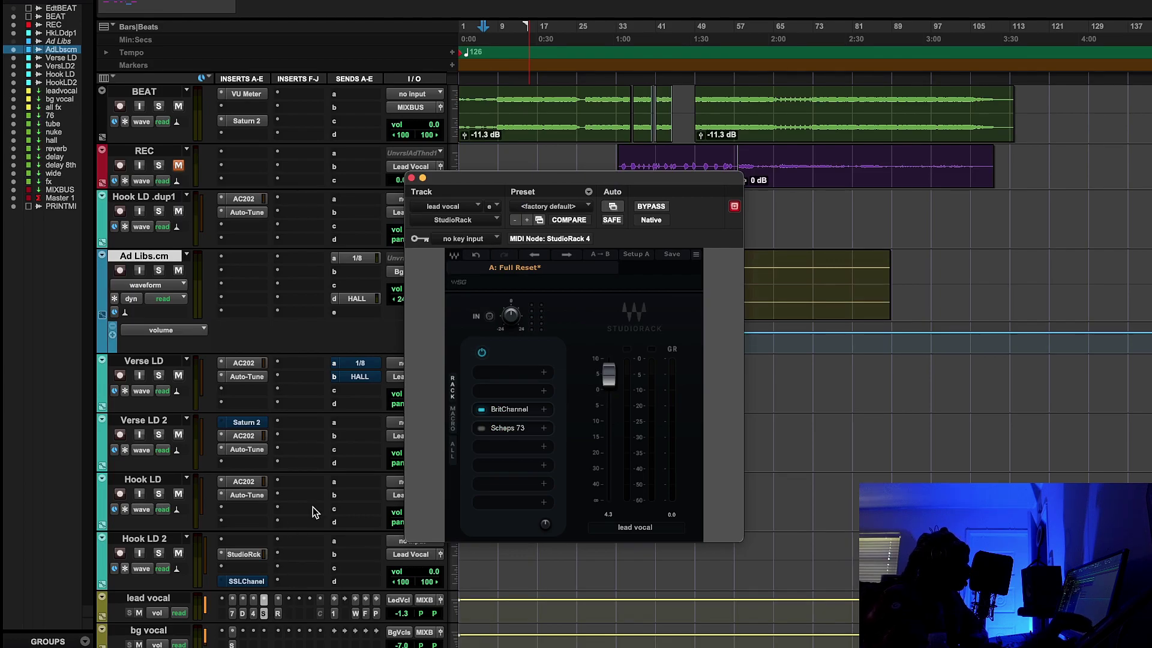
{"action": "left_click", "coordinate": [507, 406]}
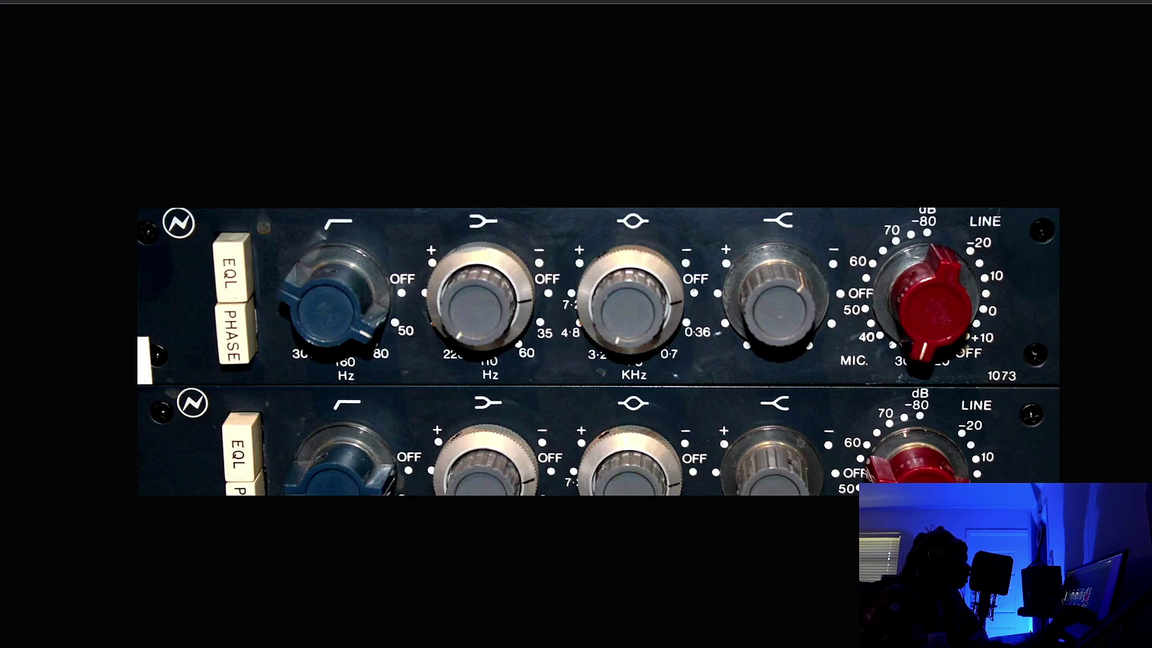
- Look through the reference photos of the Neve 1073 modules and BCM10 console, and switch back to Pro Tools
{"action": "key", "text": "Right"}
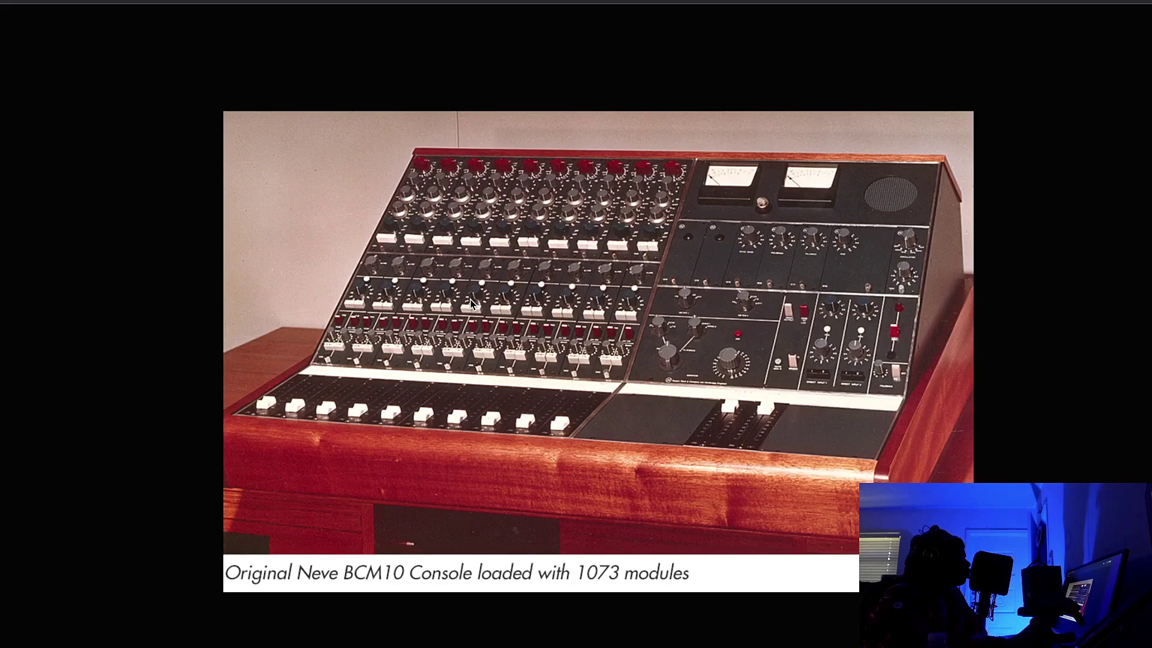
{"action": "key", "text": "Right"}
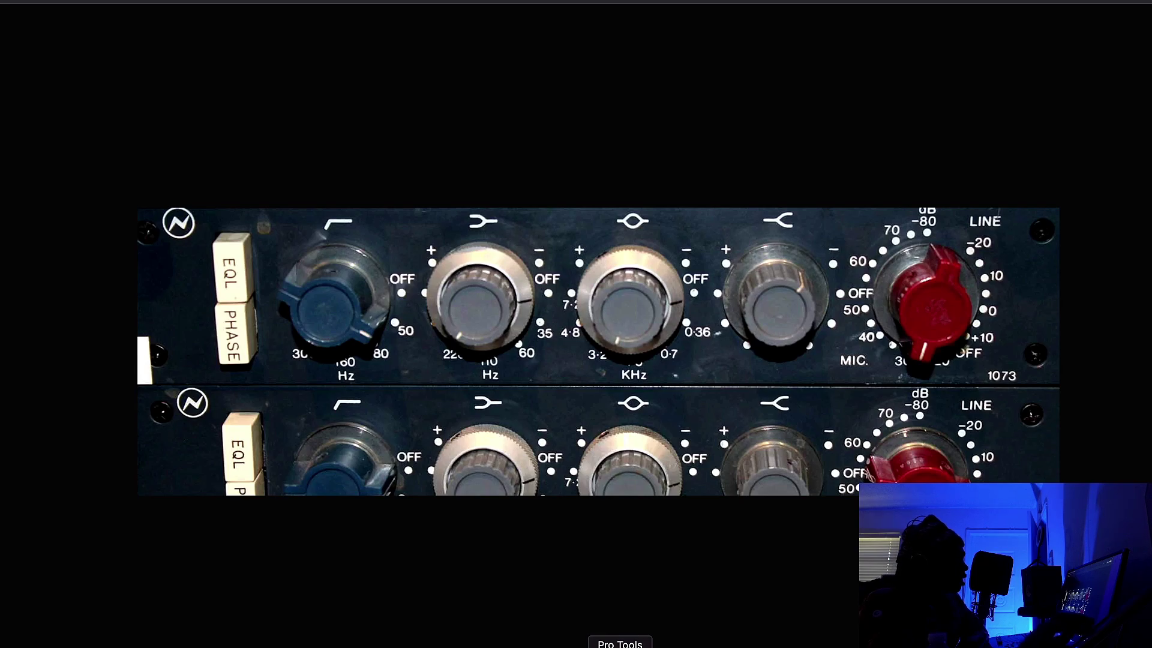
{"action": "left_click", "coordinate": [619, 645]}
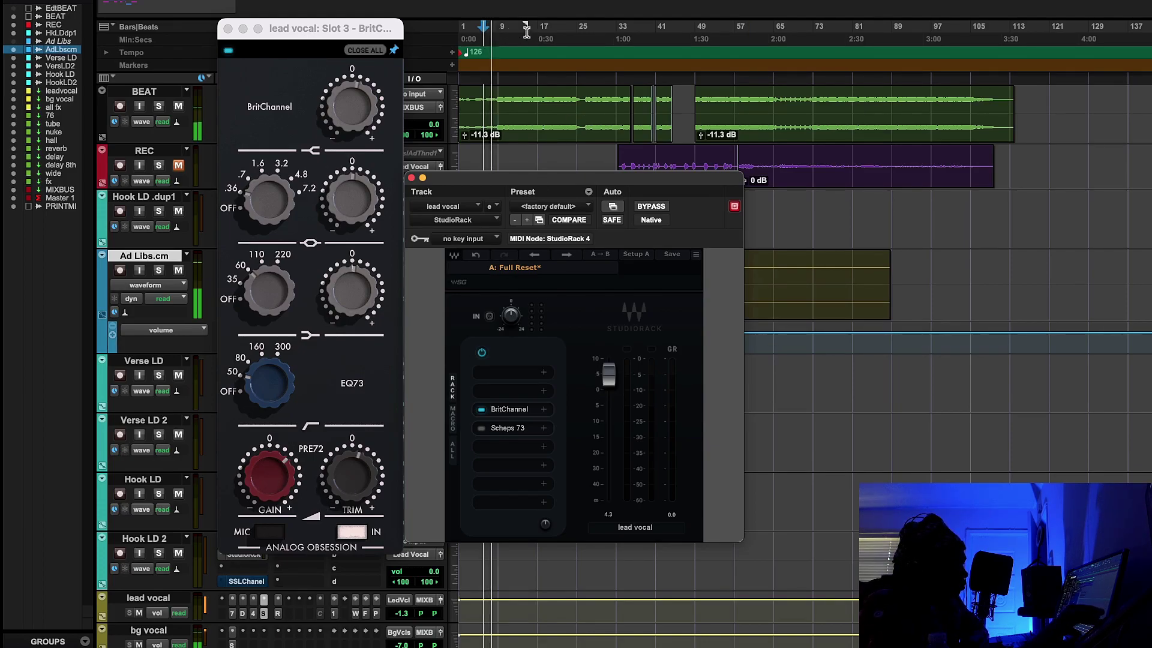
- Compare the lead vocal with BritChannel bypassed and enabled during playback, and adjust BritChannel's preamp gain
{"action": "left_click", "coordinate": [481, 409]}
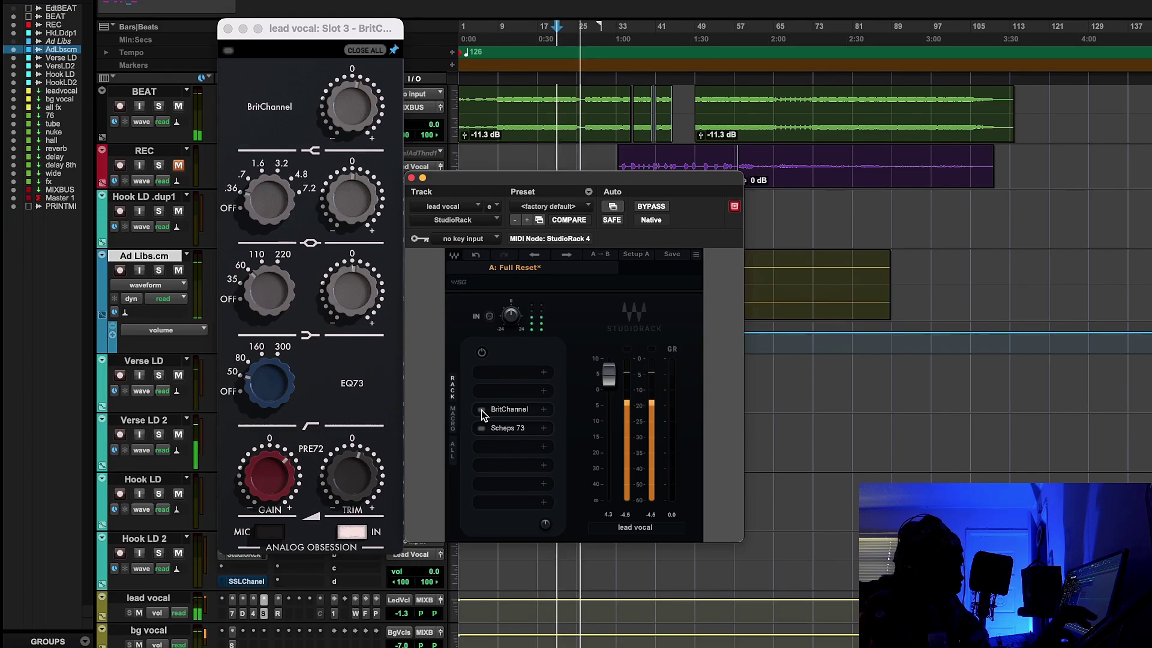
{"action": "left_click", "coordinate": [481, 410]}
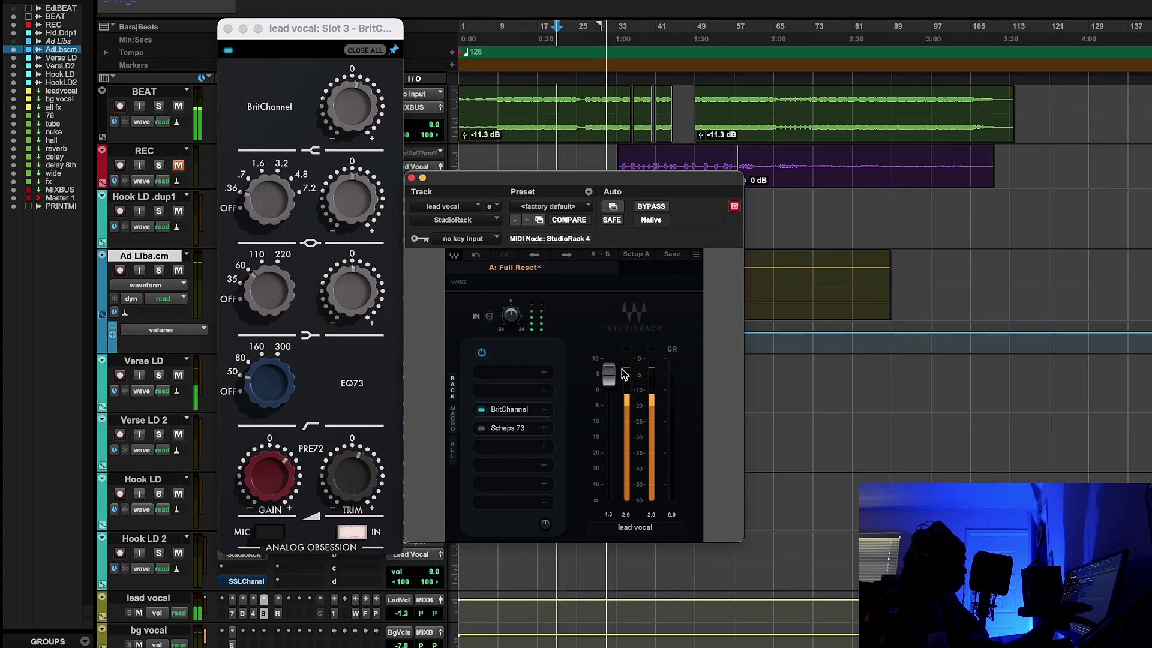
{"action": "left_click", "coordinate": [279, 496]}
{"action": "left_click_drag", "start_coordinate": [279, 495], "coordinate": [271, 526]}
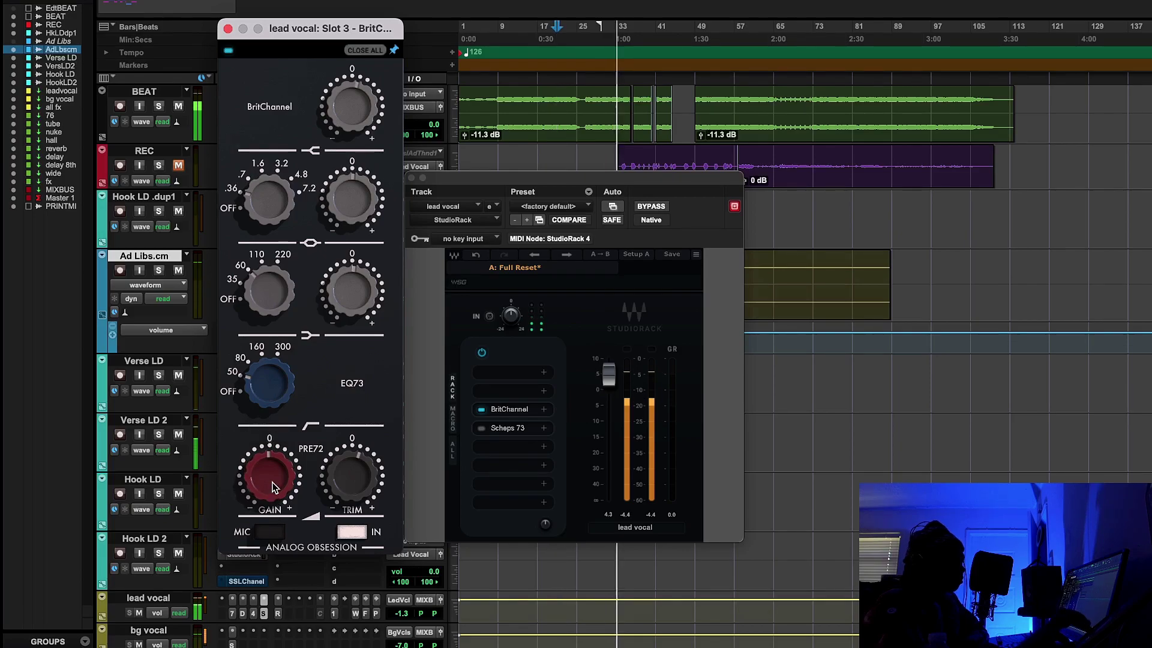
{"action": "left_click_drag", "start_coordinate": [273, 487], "coordinate": [298, 461]}
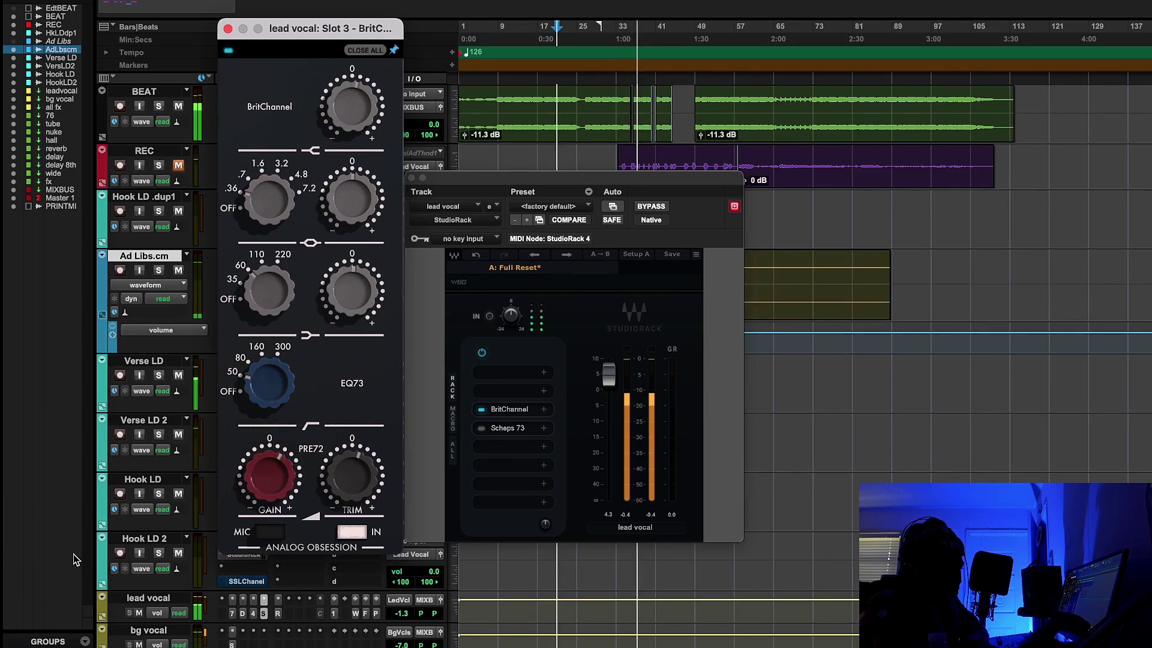
- Bypass and re-enable BritChannel to check the adjusted gain against the dry vocal, and stop playback
{"action": "left_click", "coordinate": [481, 410]}
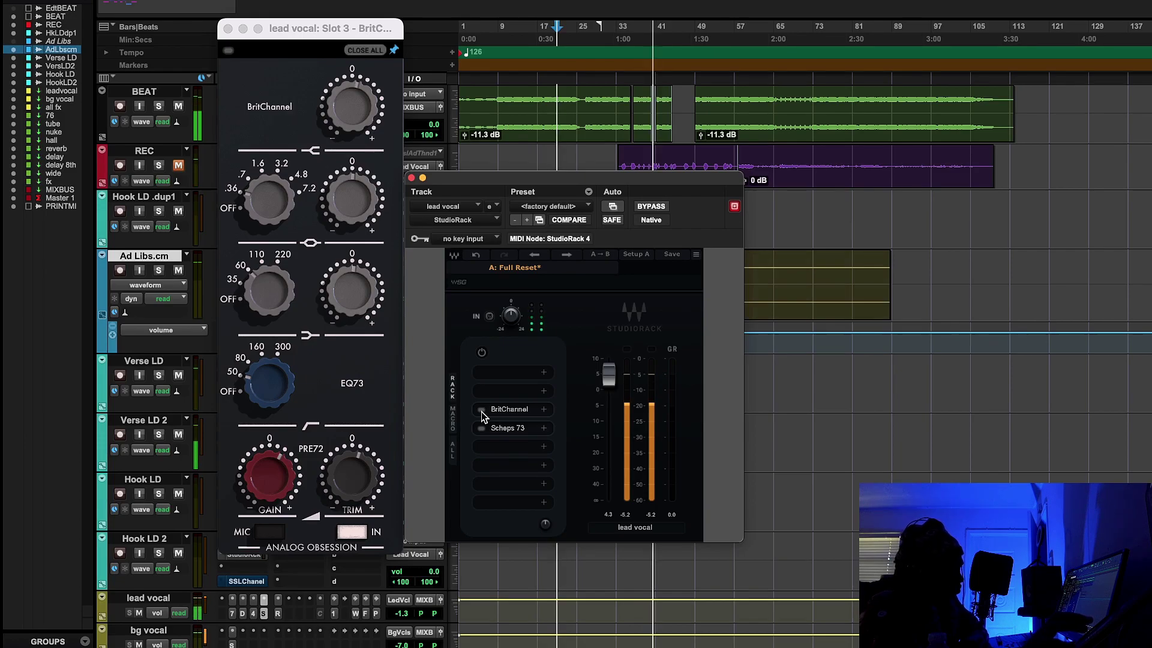
{"action": "left_click", "coordinate": [481, 409]}
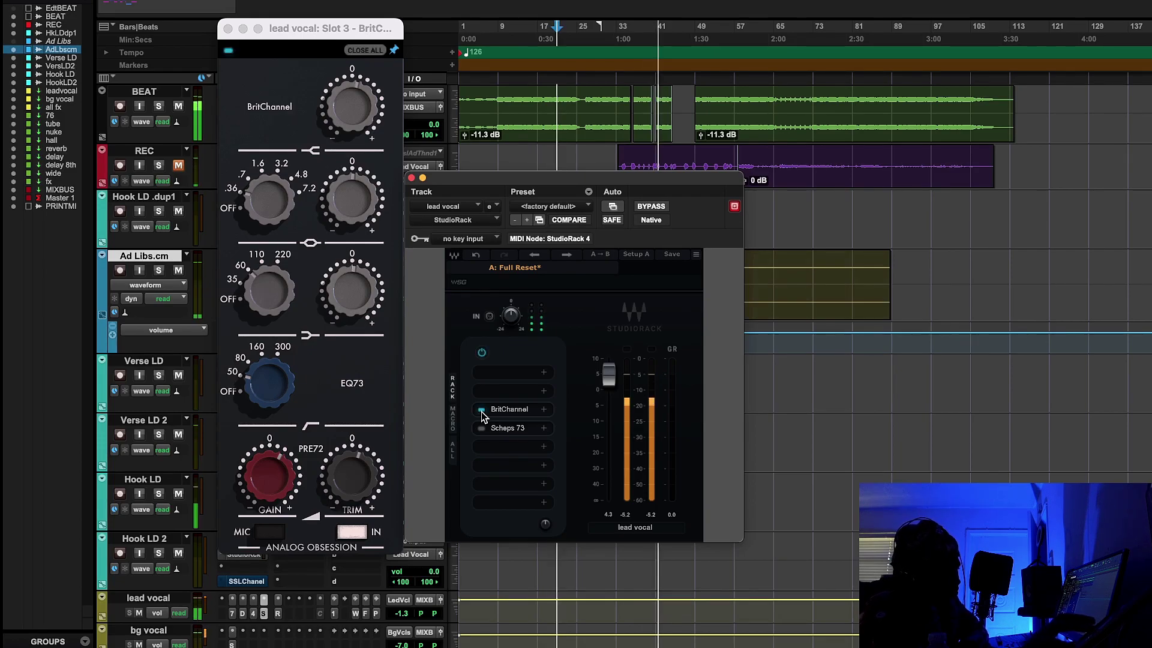
{"action": "key", "text": "space"}
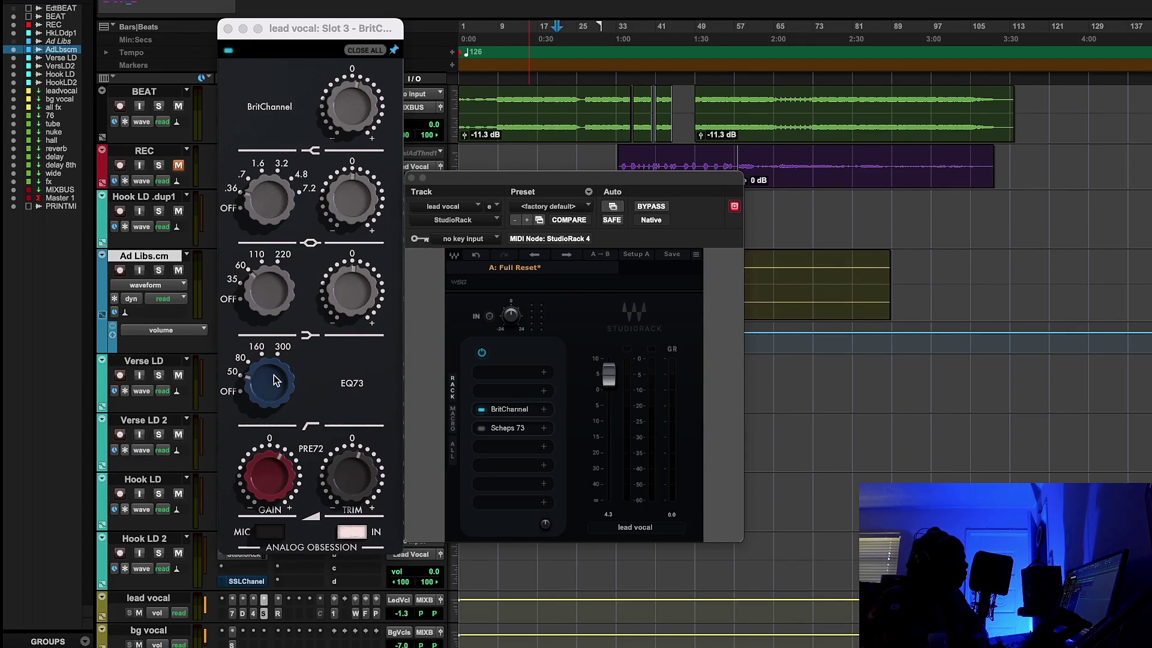
{"action": "left_click", "coordinate": [311, 424]}
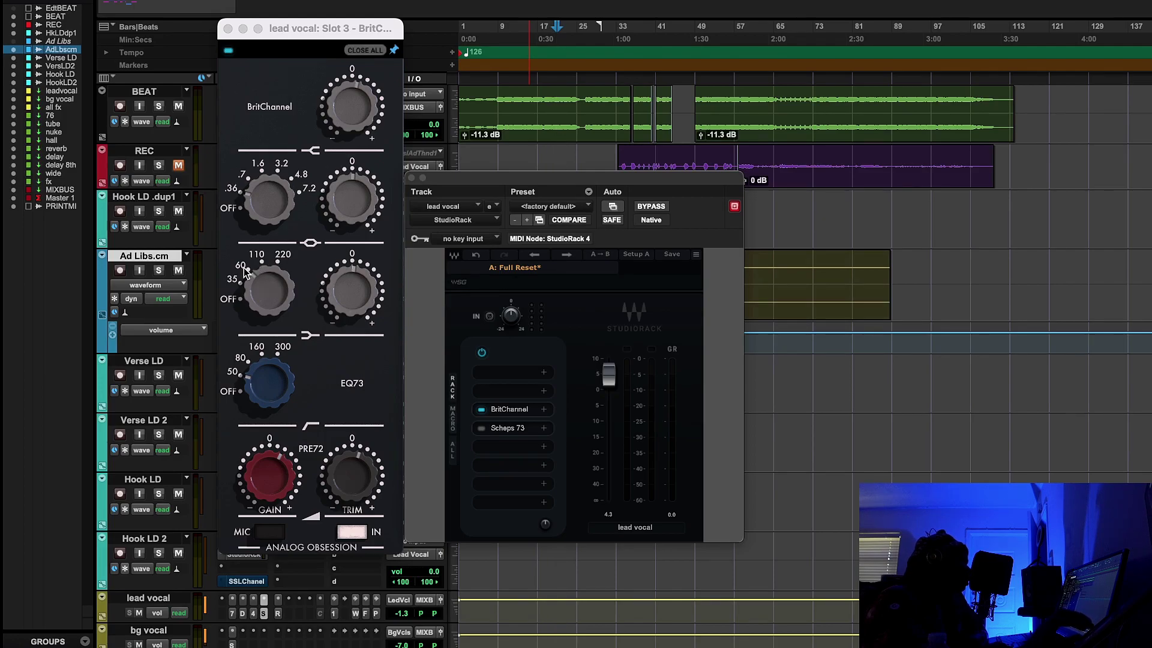
{"action": "left_click", "coordinate": [370, 294]}
{"action": "left_click_drag", "start_coordinate": [370, 294], "coordinate": [370, 294]}
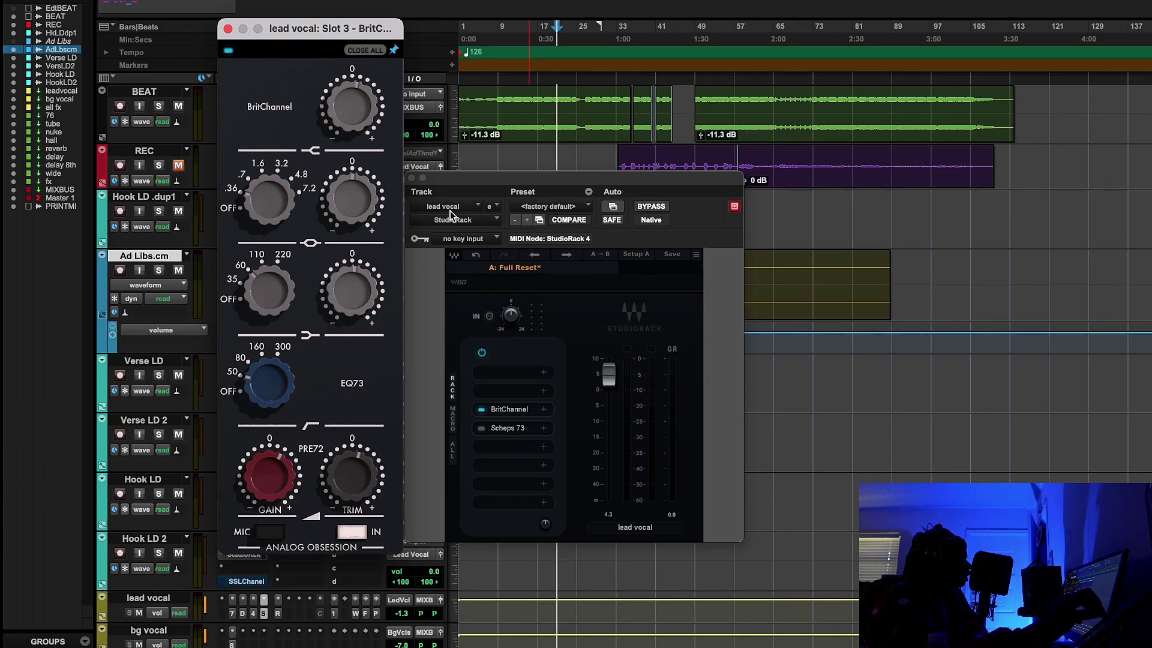
- Open Scheps 73 from the StudioRack chain and audition it during playback in place of a bypassed BritChannel
{"action": "left_click", "coordinate": [504, 428]}
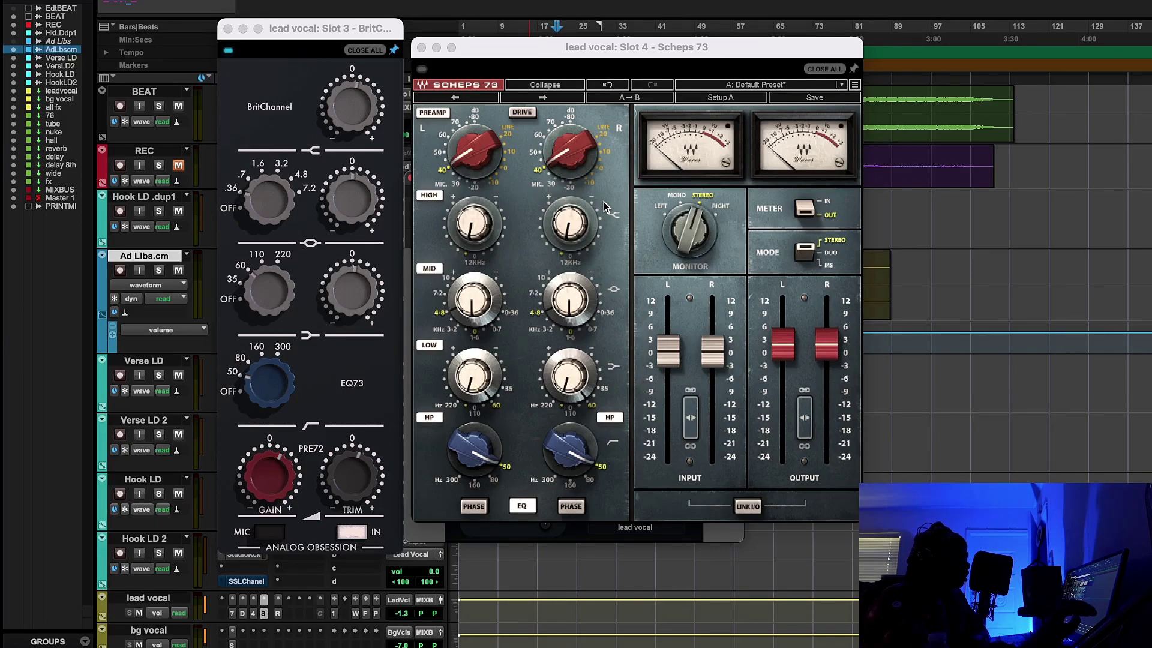
{"action": "key", "text": "space"}
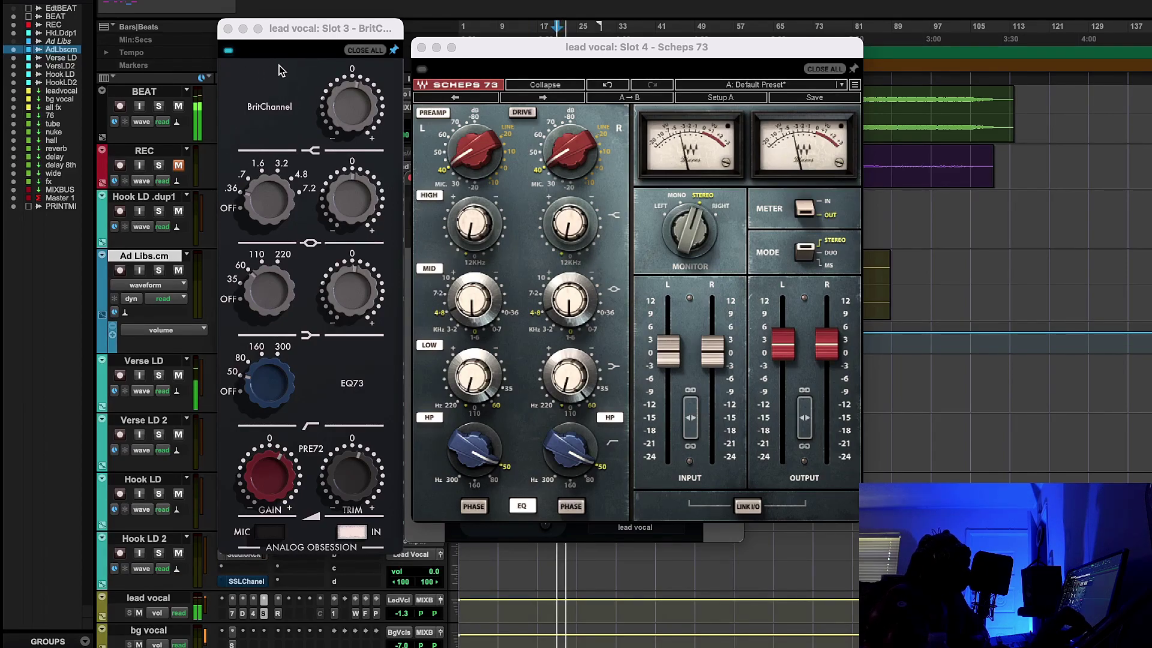
{"action": "key", "text": "space"}
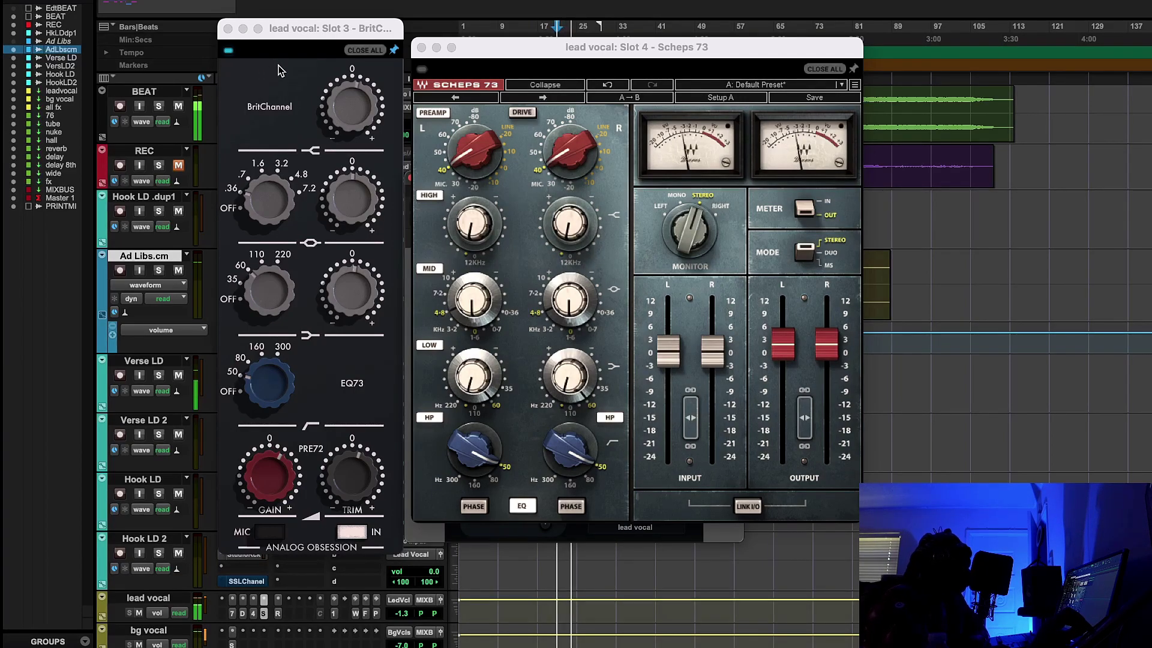
{"action": "left_click", "coordinate": [228, 55]}
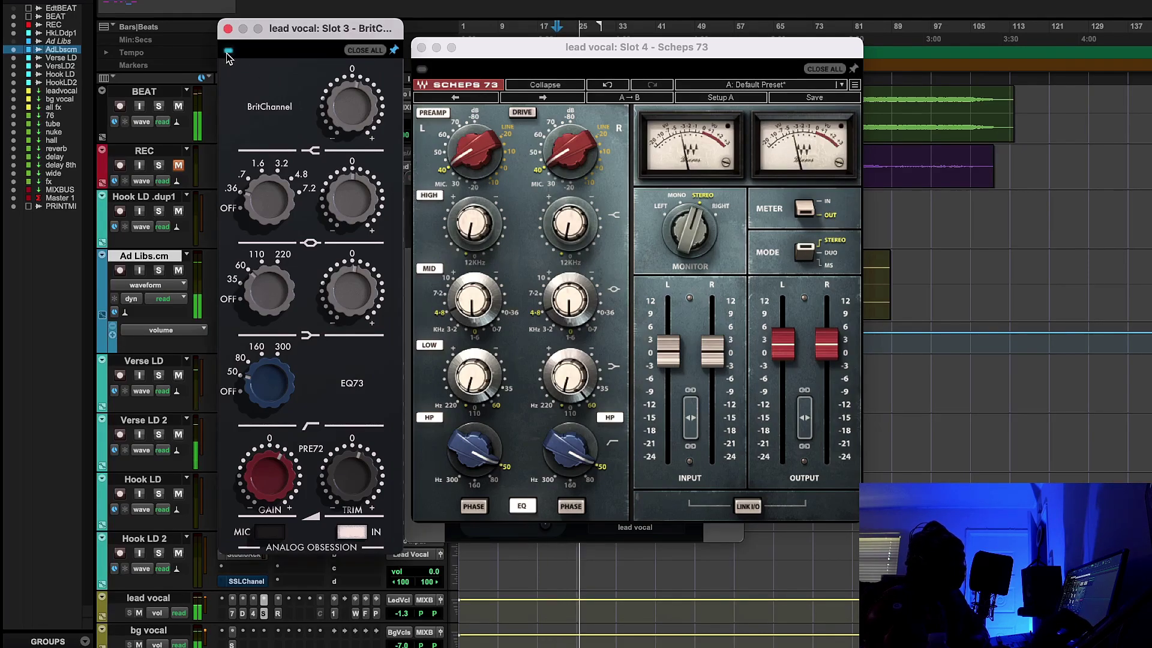
{"action": "left_click", "coordinate": [421, 71]}
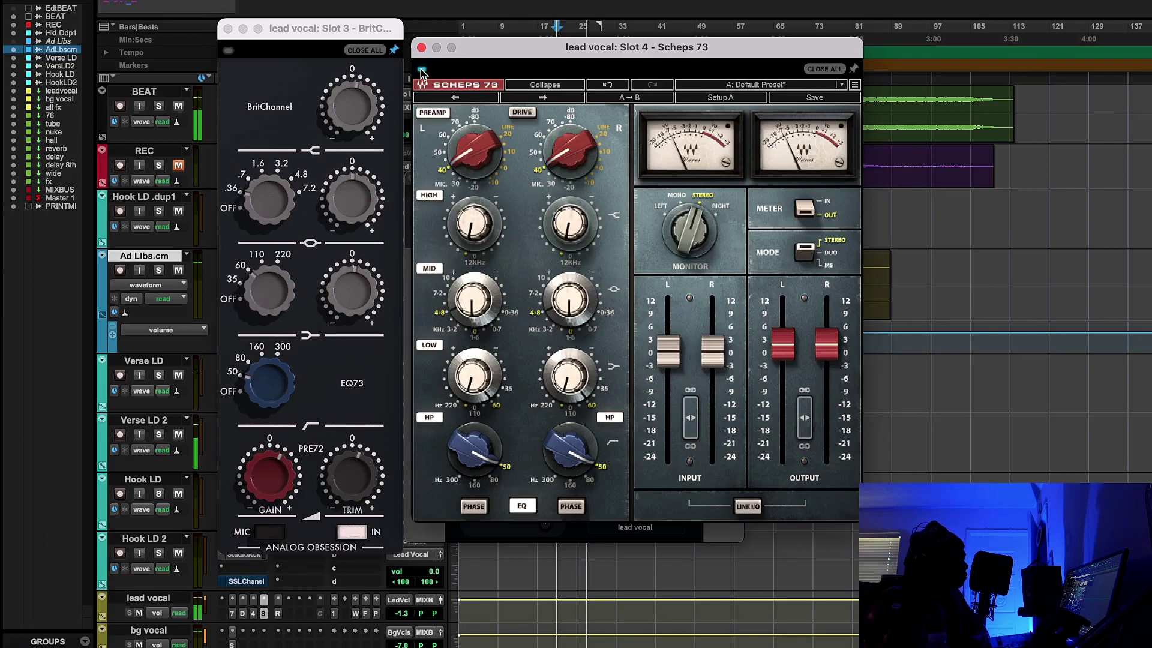
{"action": "left_click", "coordinate": [782, 351]}
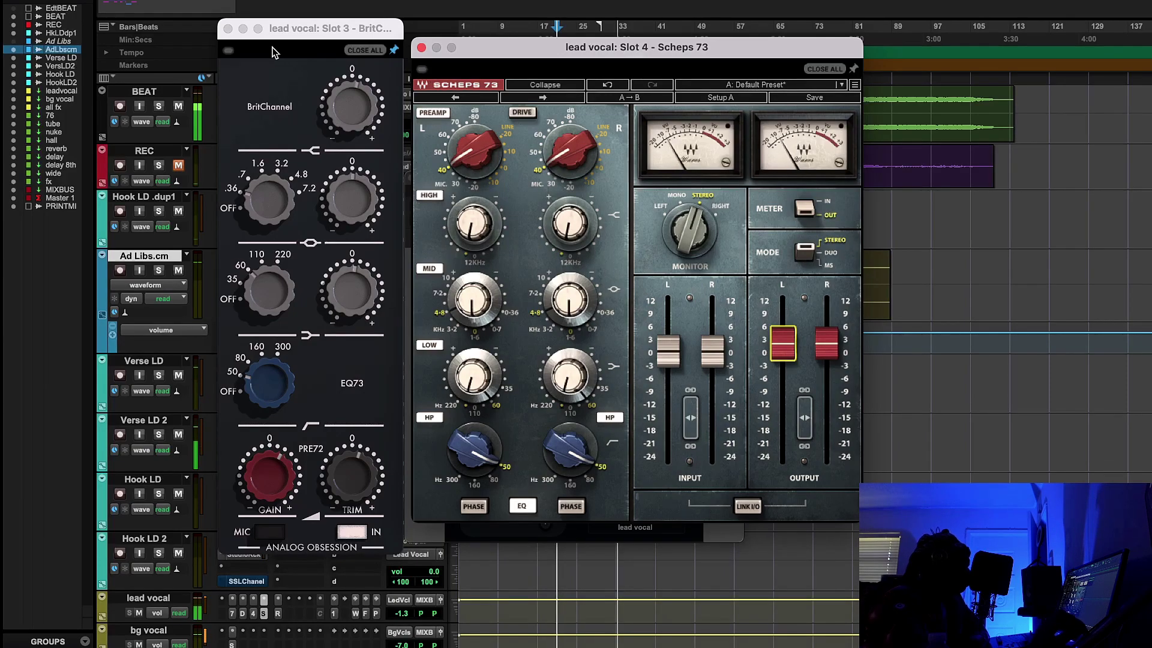
- Alternate between BritChannel and Scheps 73 during playback, fine-tuning BritChannel's Trim for a level-matched comparison
{"action": "left_click", "coordinate": [228, 53]}
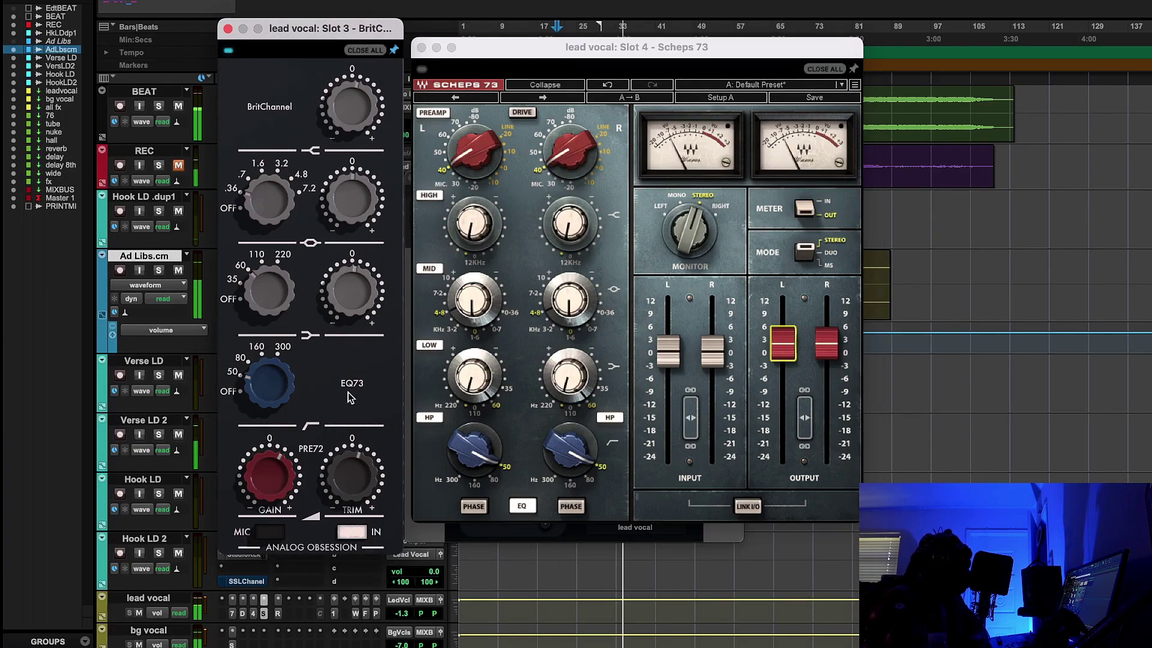
{"action": "mouse_move", "coordinate": [350, 475]}
{"action": "scroll", "coordinate": [350, 476], "scroll_direction": "down", "scroll_amount": 1}
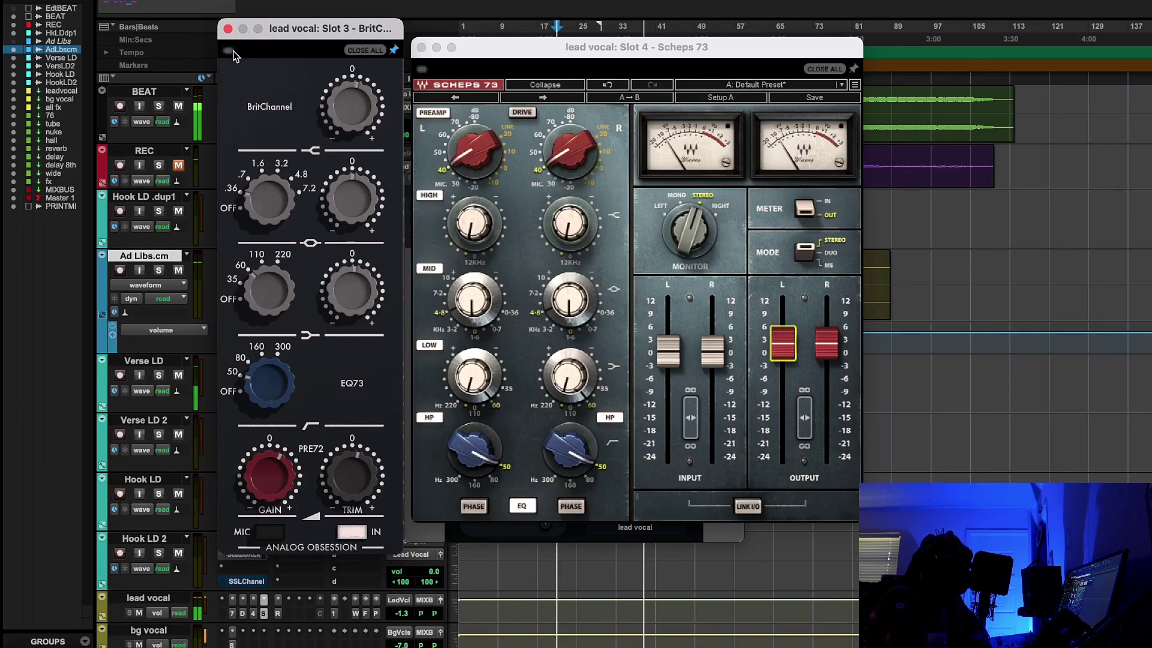
{"action": "left_click", "coordinate": [422, 69]}
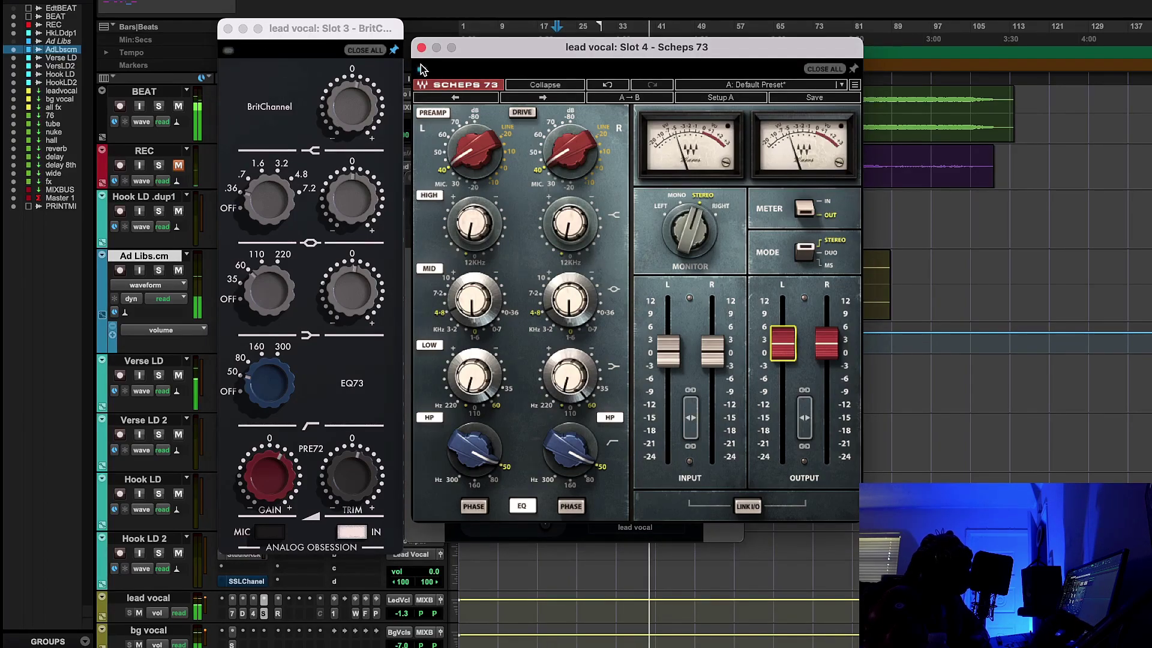
{"action": "left_click", "coordinate": [363, 465]}
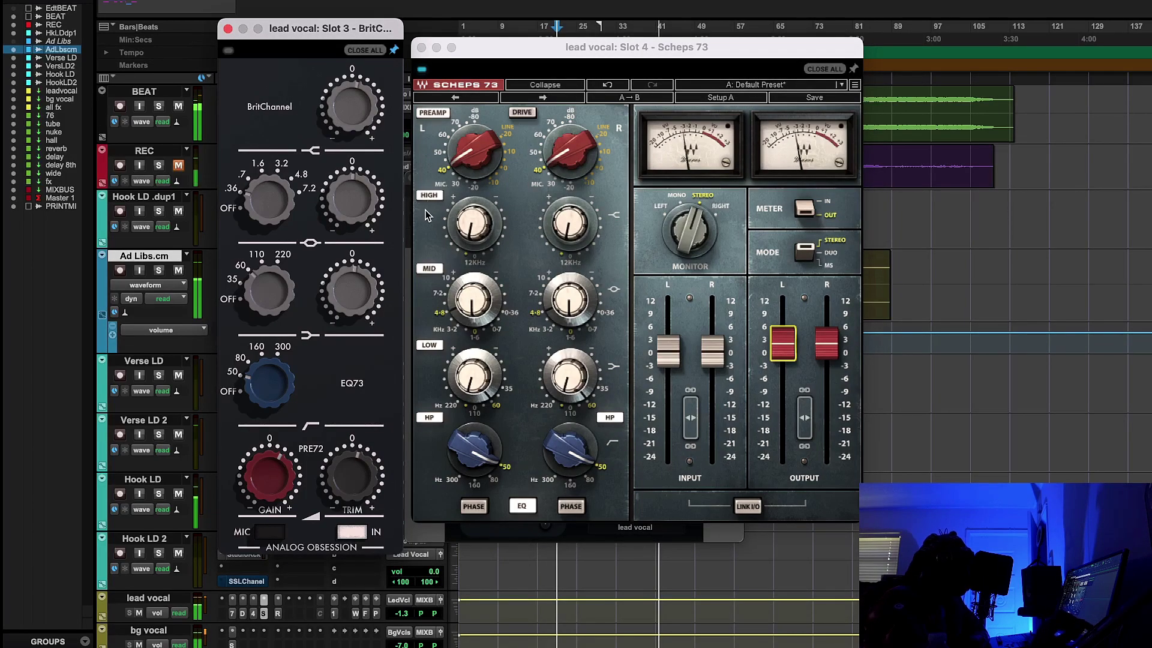
- Switch between Scheps 73 and BritChannel during playback to compare them, ending with BritChannel enabled, Scheps 73 bypassed and playback stopped
{"action": "left_click", "coordinate": [423, 72]}
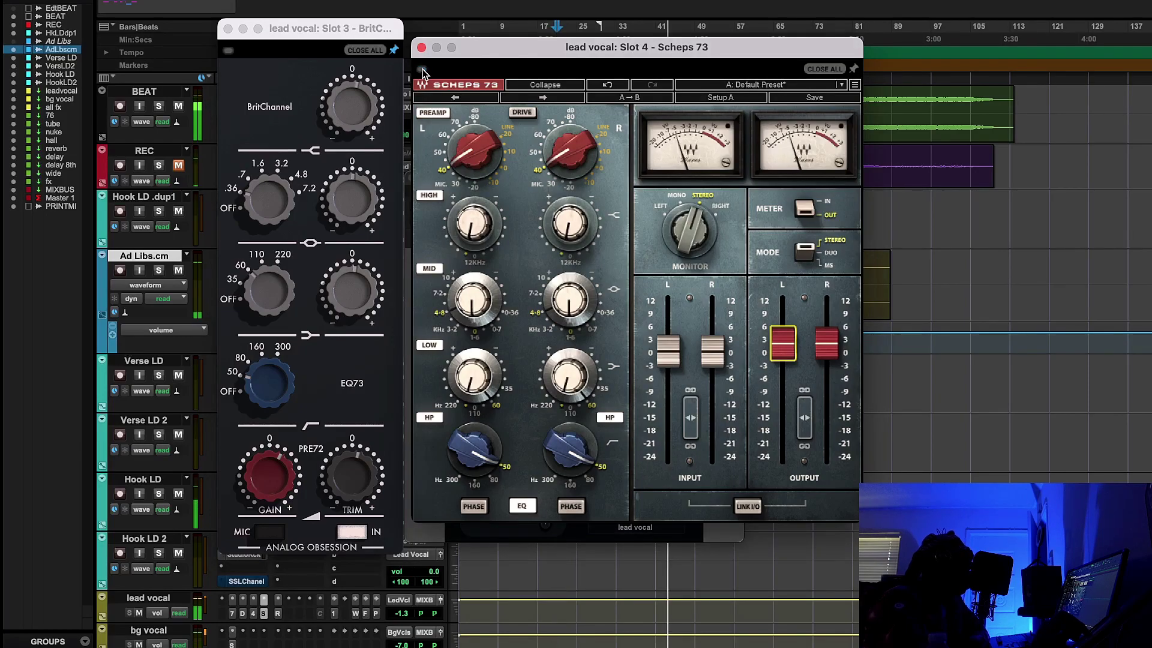
{"action": "left_click", "coordinate": [228, 51]}
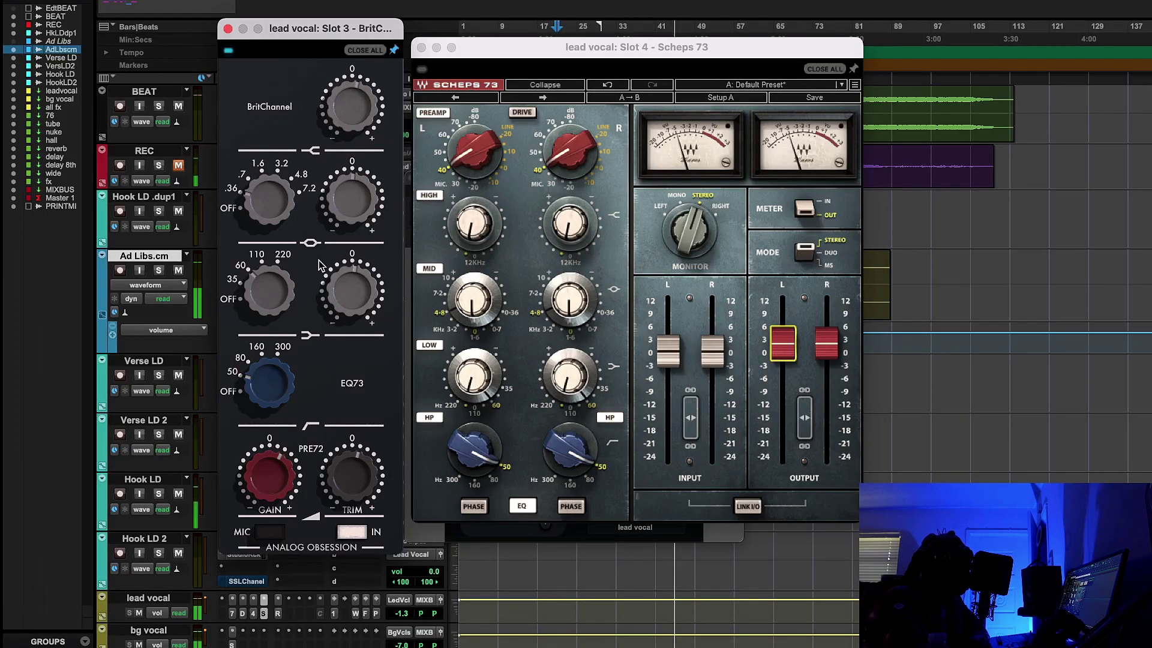
{"action": "mouse_move", "coordinate": [345, 482]}
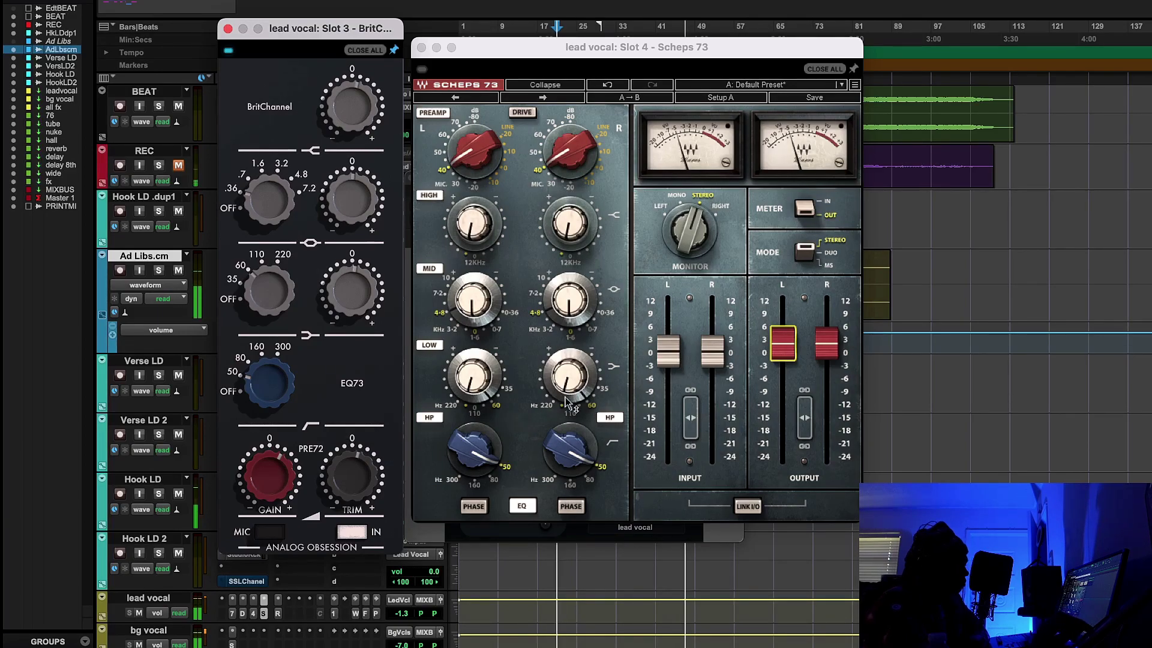
{"action": "left_click", "coordinate": [784, 348]}
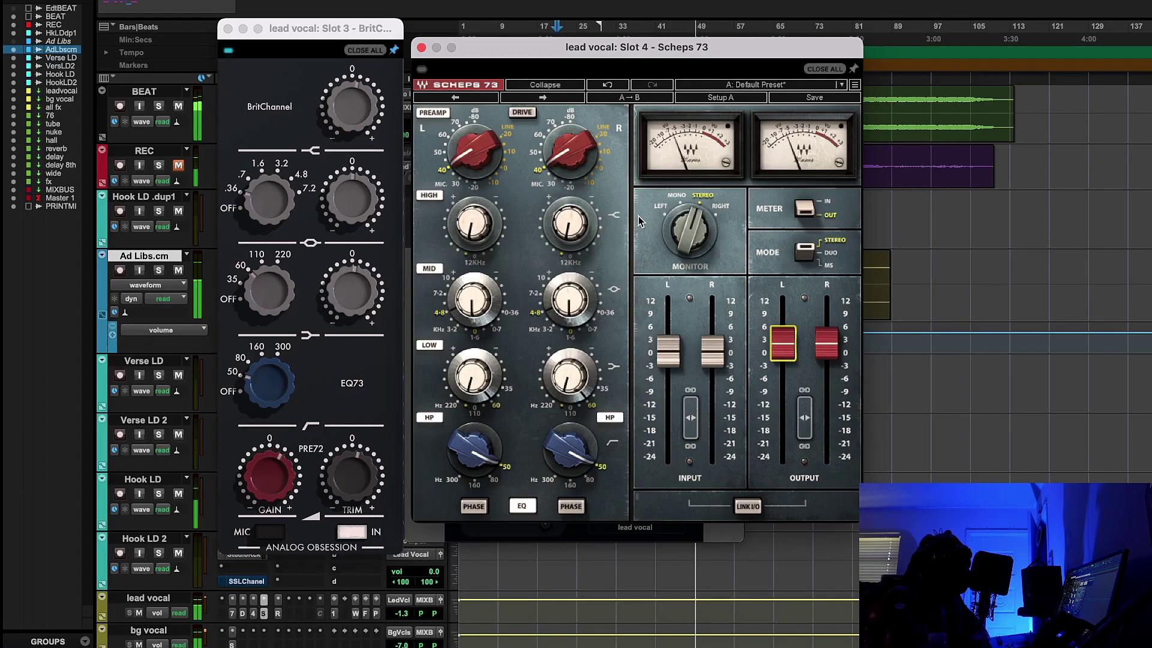
{"action": "left_click", "coordinate": [229, 53]}
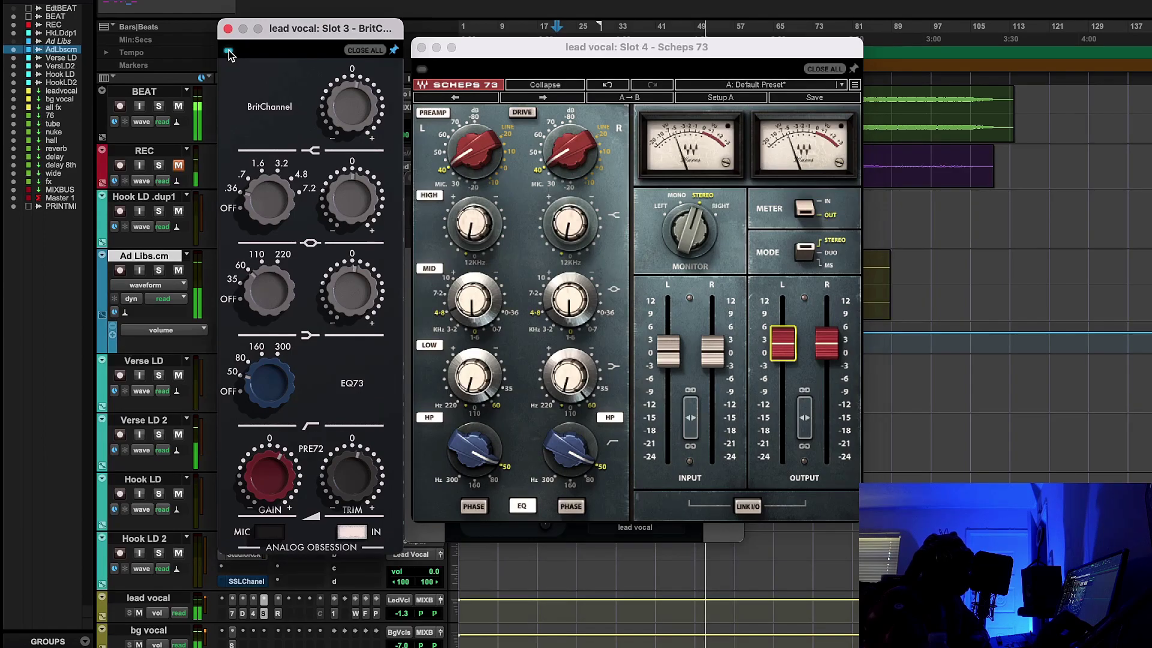
{"action": "left_click", "coordinate": [421, 71]}
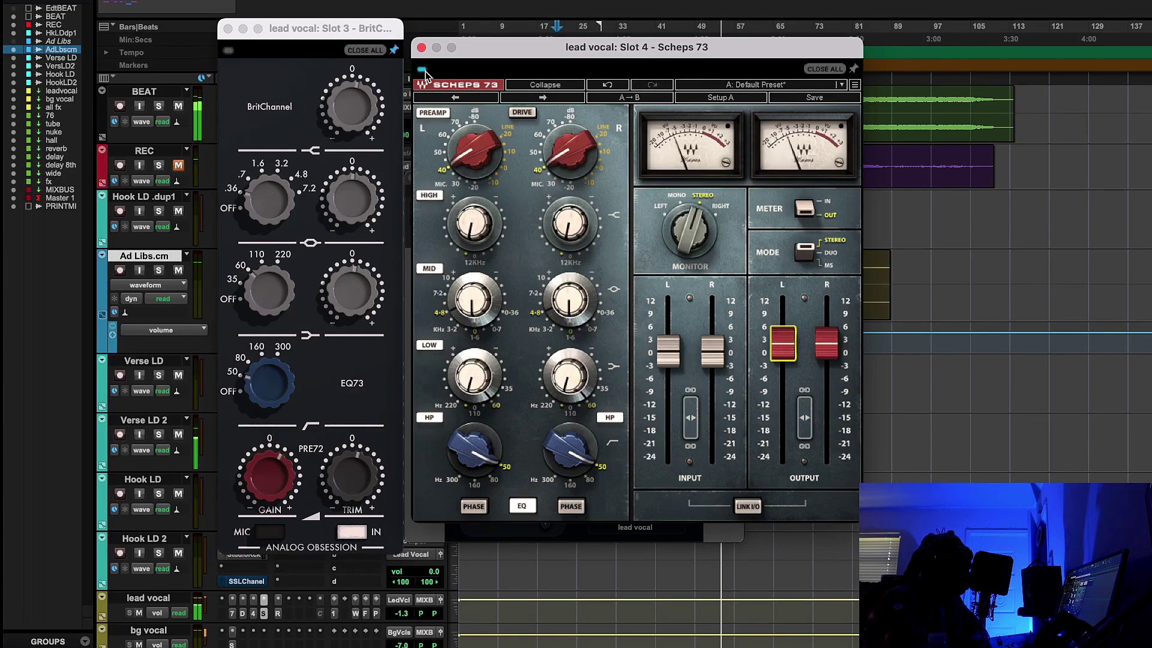
{"action": "left_click", "coordinate": [231, 54]}
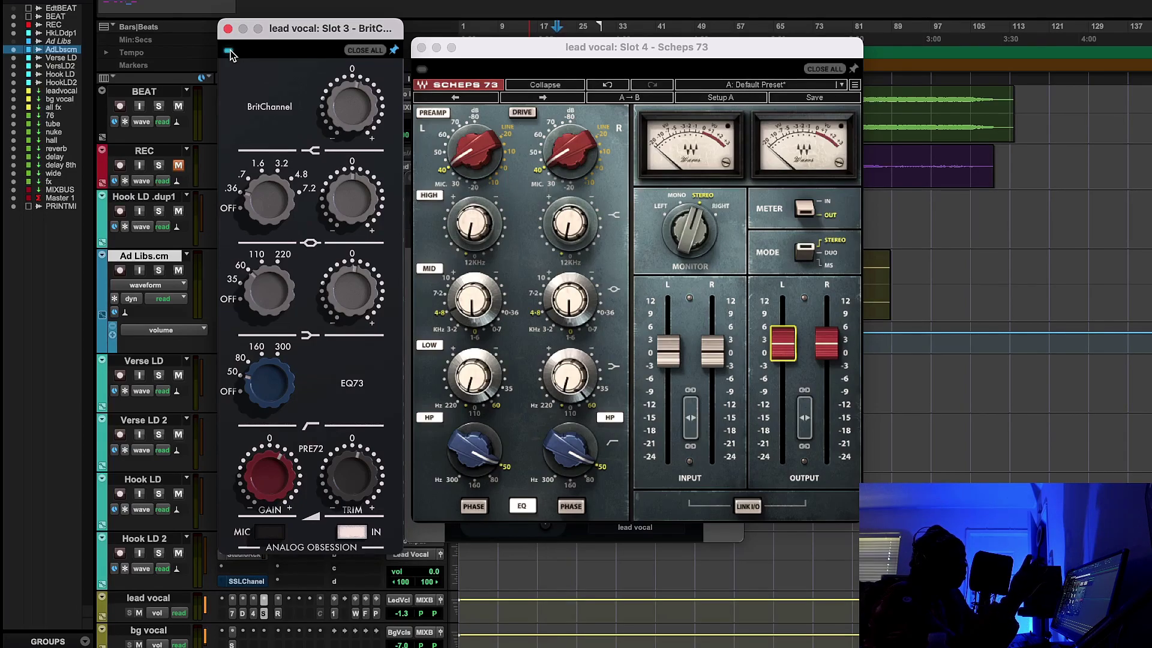
- Compare the high and mid EQ controls of Scheps 73 with the matching BritChannel knobs
{"action": "left_click", "coordinate": [460, 223]}
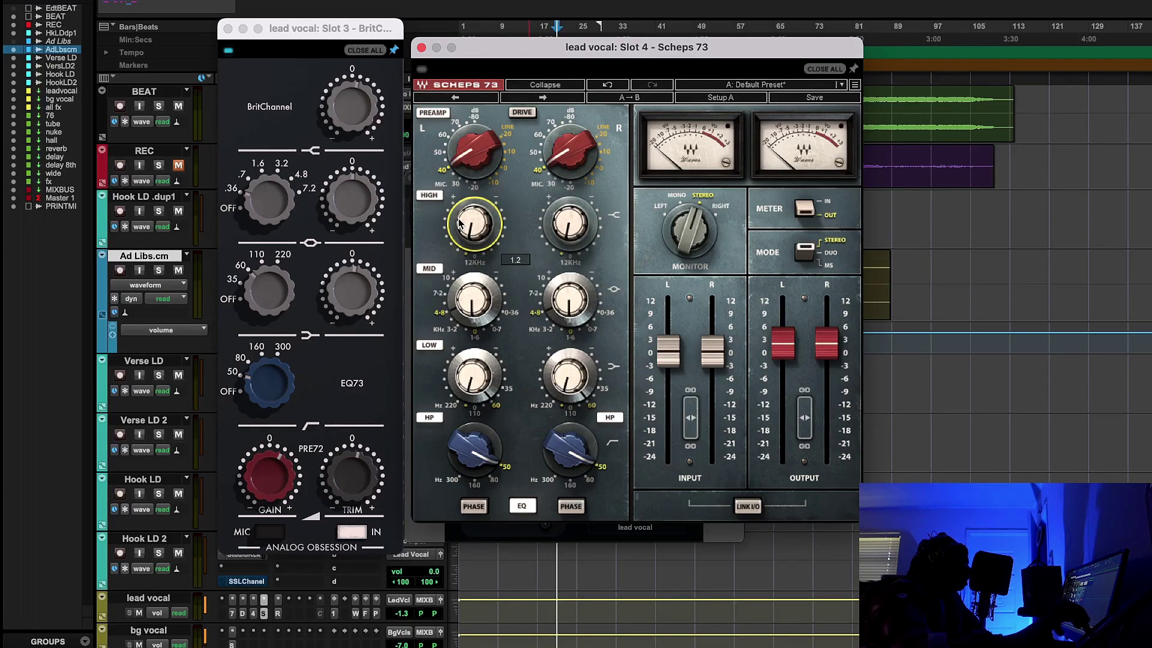
{"action": "left_click", "coordinate": [356, 116]}
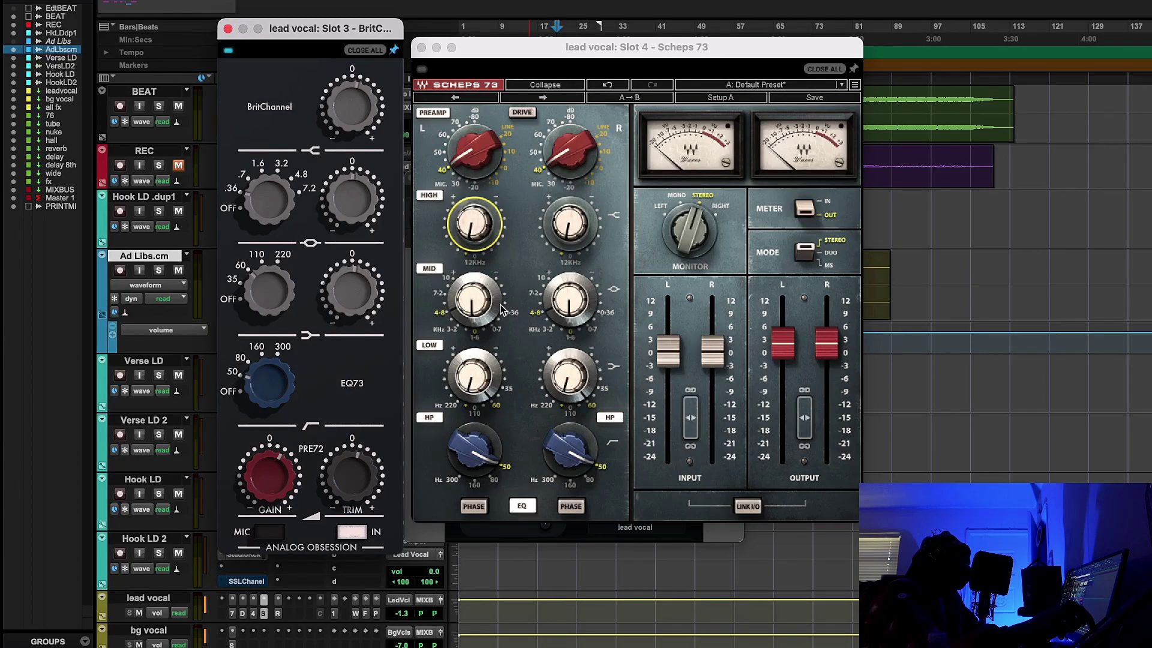
{"action": "mouse_move", "coordinate": [468, 316]}
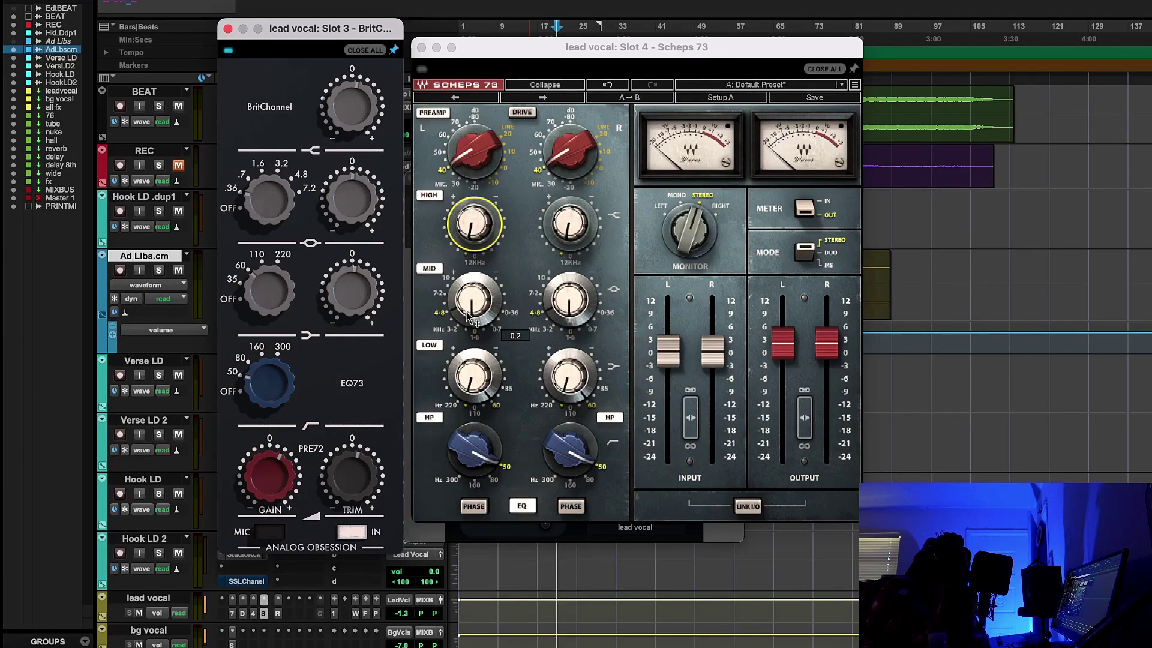